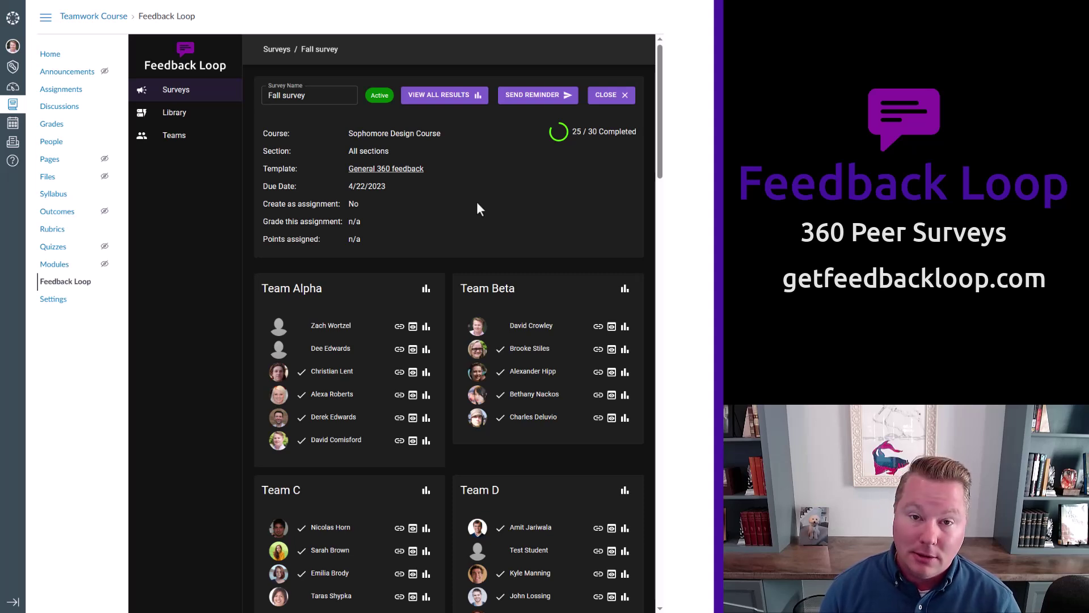
Open the Fall survey's full results and review the per-student self and peer rating tables.
{"action": "left_click", "coordinate": [469, 97]}
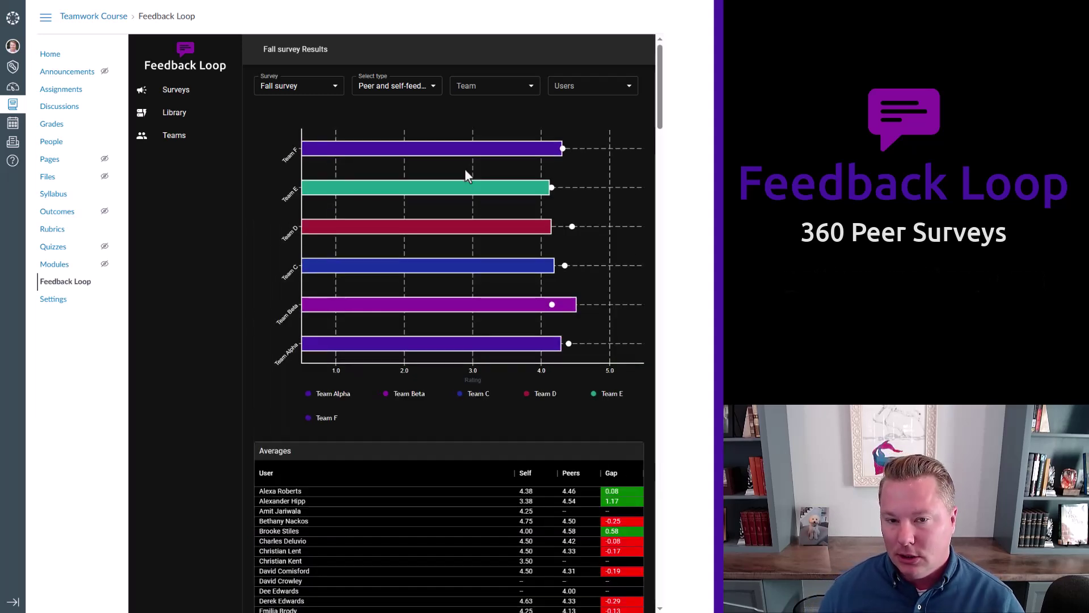
{"action": "left_click_drag", "start_coordinate": [659, 74], "coordinate": [665, 601]}
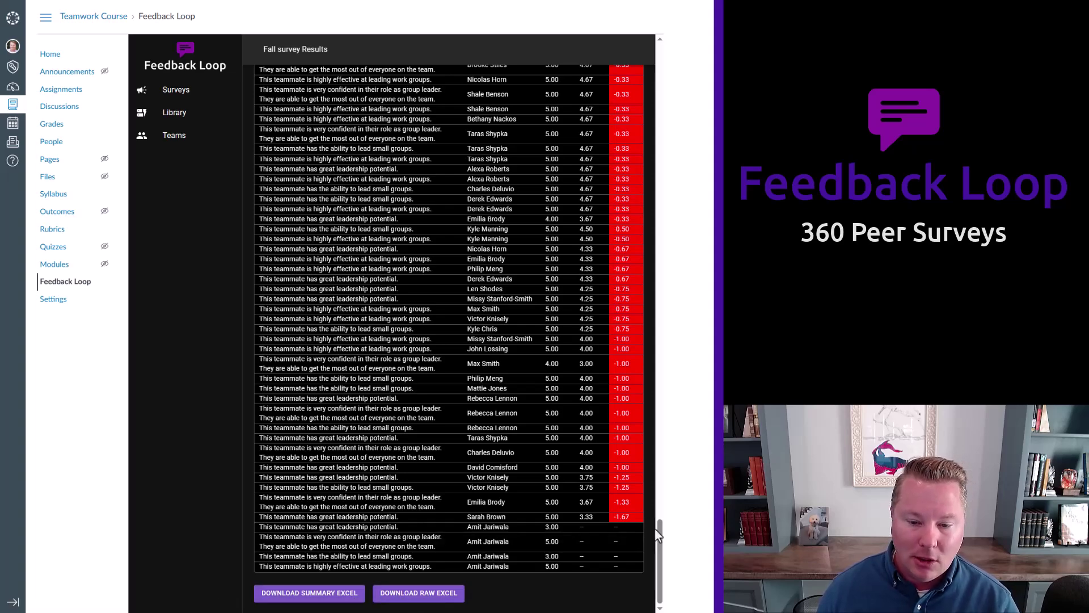
{"action": "left_click_drag", "start_coordinate": [659, 531], "coordinate": [660, 57]}
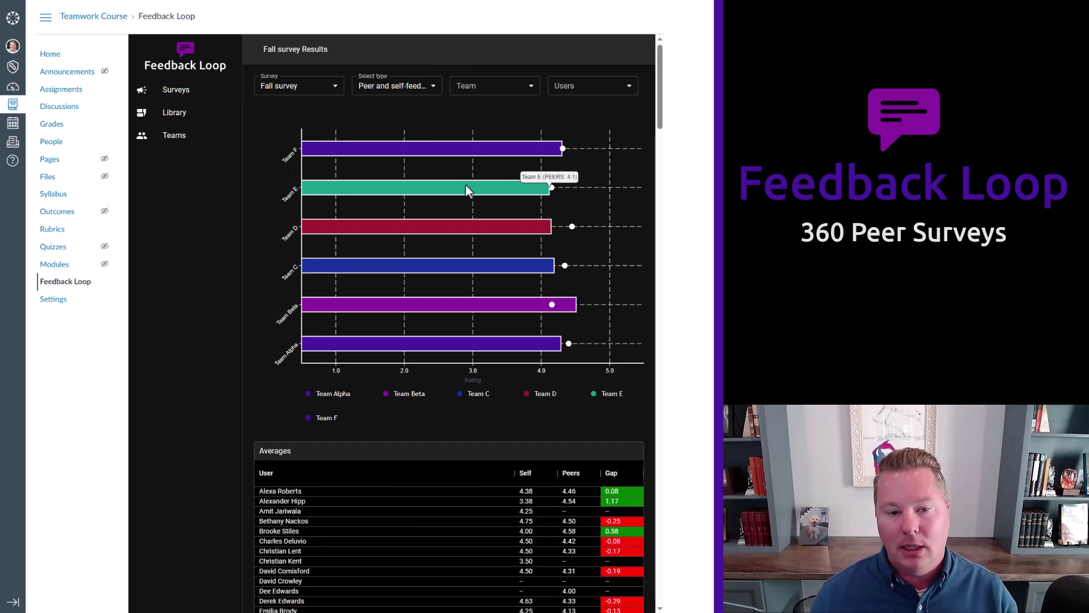
{"action": "mouse_move", "coordinate": [458, 150]}
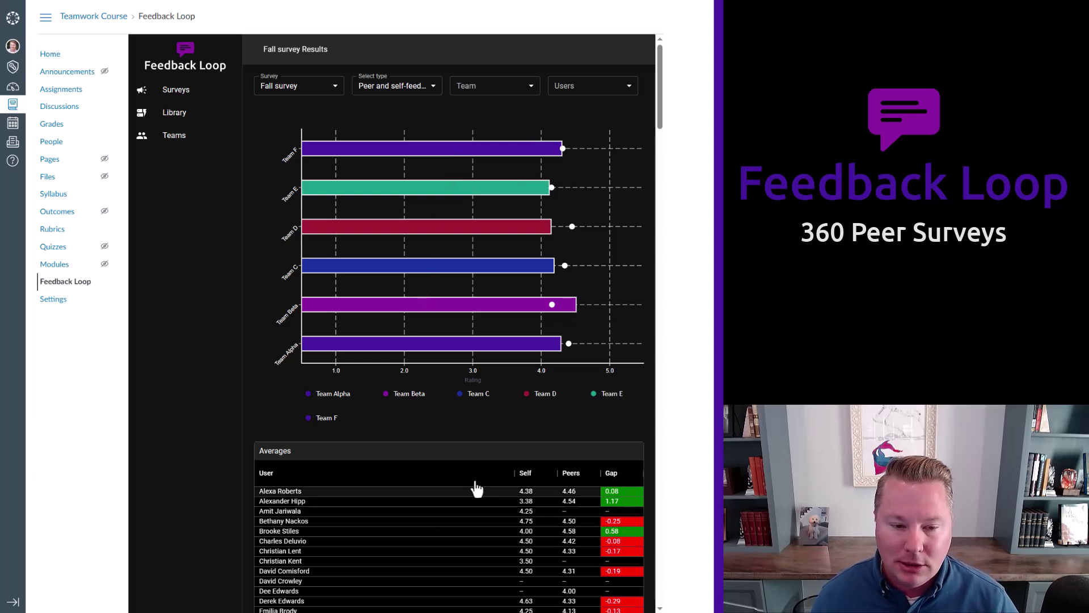
{"action": "left_click", "coordinate": [474, 350]}
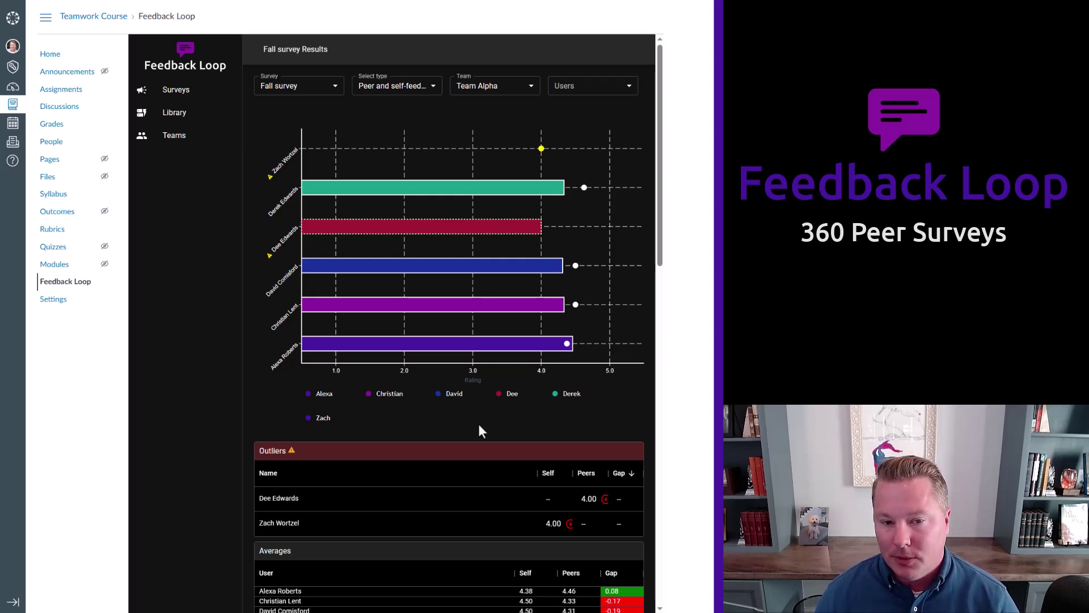
{"action": "mouse_move", "coordinate": [462, 228]}
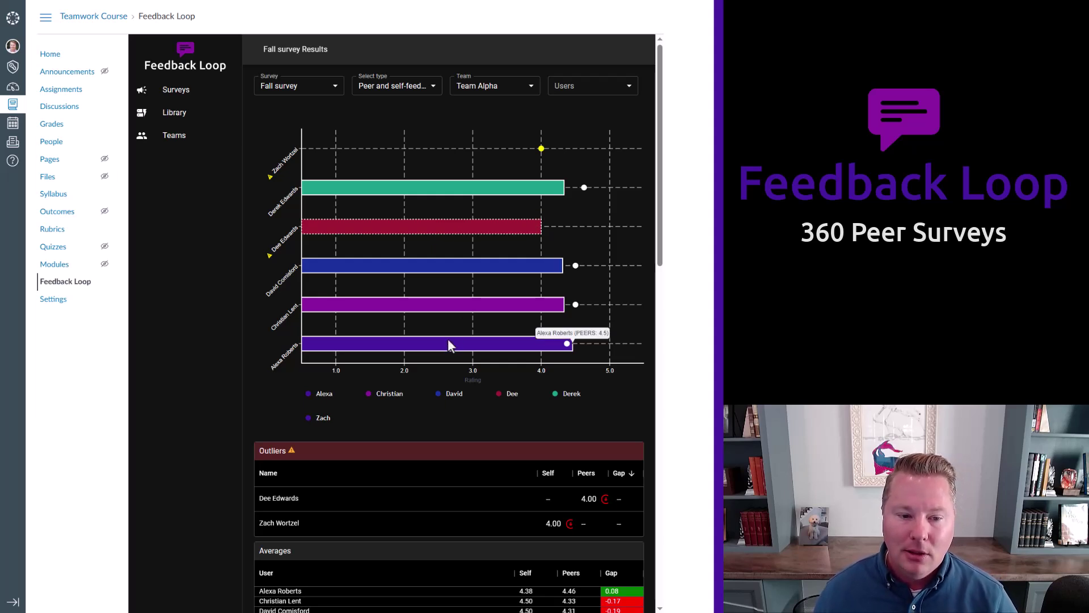
{"action": "left_click", "coordinate": [454, 301]}
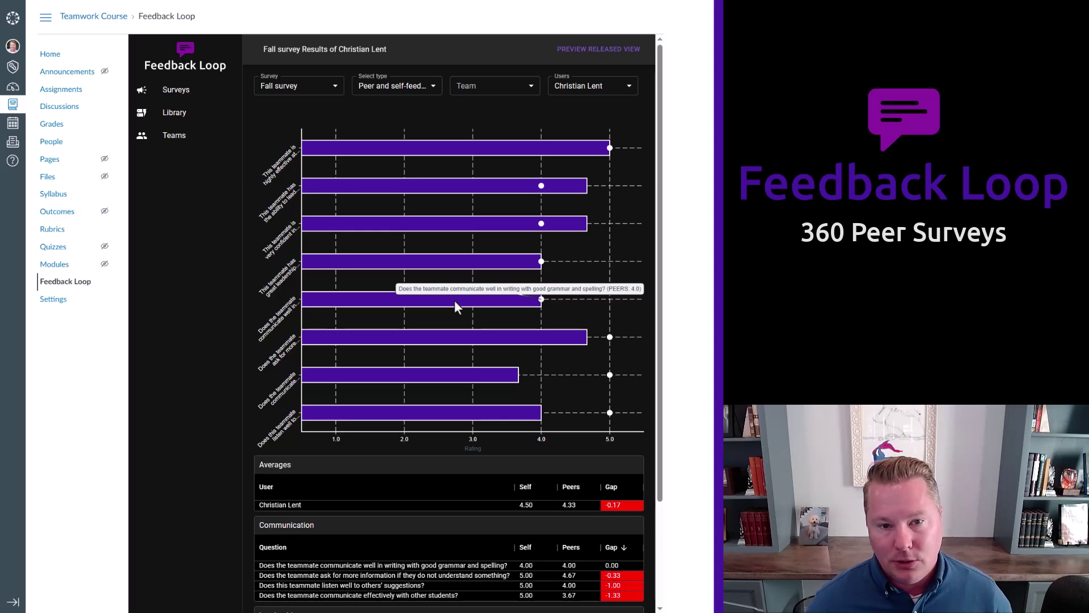
Check the Users and Team dropdowns, leaving both selections unchanged.
{"action": "left_click_drag", "start_coordinate": [487, 86], "coordinate": [566, 86]}
{"action": "left_click", "coordinate": [566, 86]}
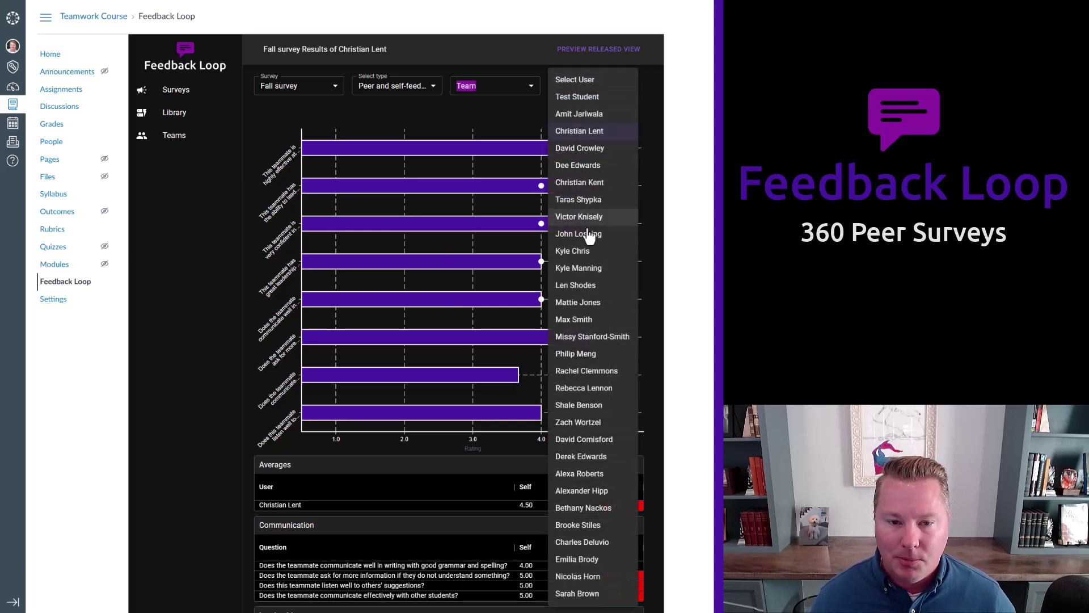
{"action": "left_click", "coordinate": [515, 123]}
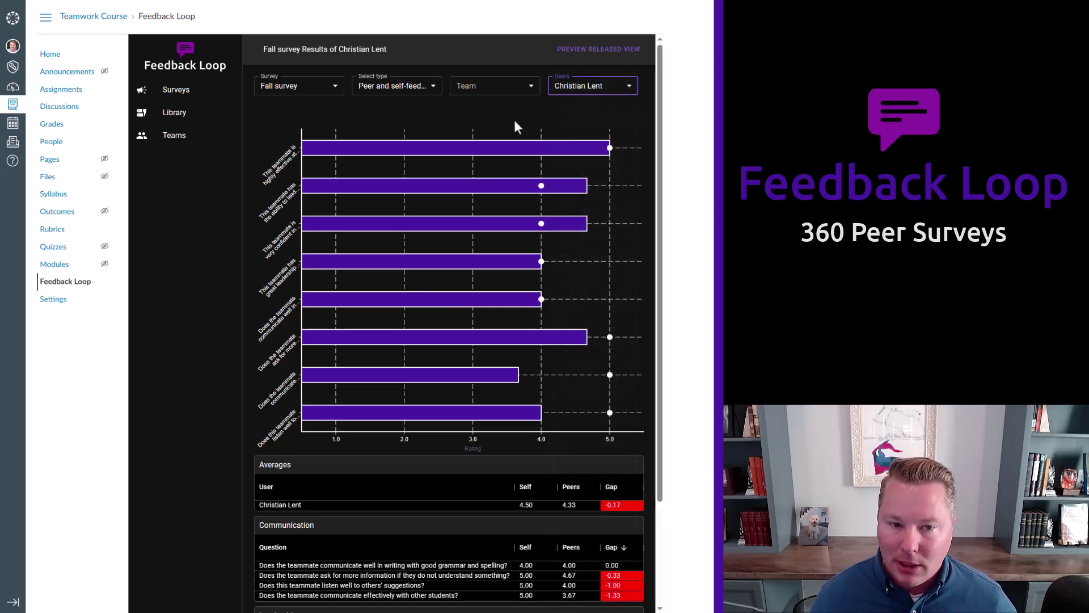
{"action": "left_click", "coordinate": [507, 89]}
{"action": "left_click", "coordinate": [377, 103]}
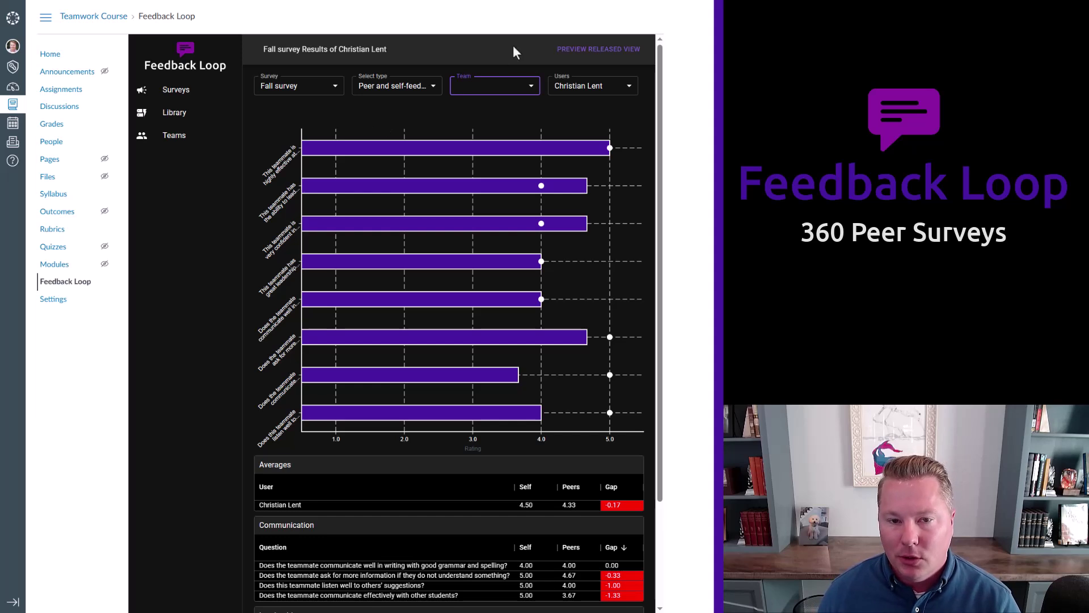
{"action": "left_click", "coordinate": [628, 50]}
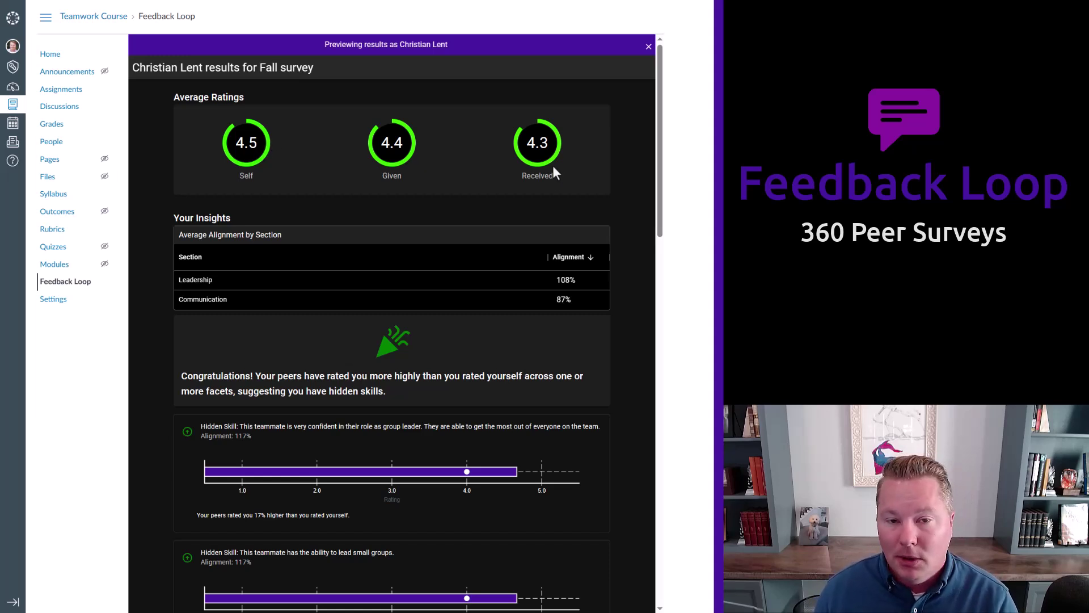
{"action": "scroll", "coordinate": [555, 170], "scroll_direction": "down", "scroll_amount": 2}
{"action": "left_click_drag", "start_coordinate": [588, 211], "coordinate": [151, 169]}
{"action": "left_click", "coordinate": [151, 177]}
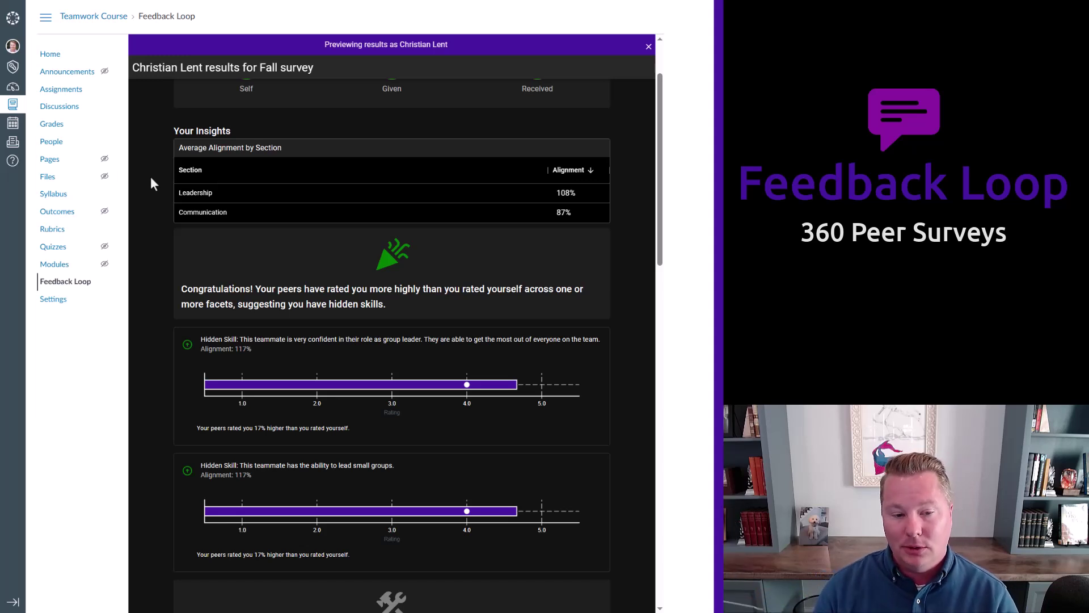
{"action": "scroll", "coordinate": [508, 347], "scroll_direction": "down", "scroll_amount": 2}
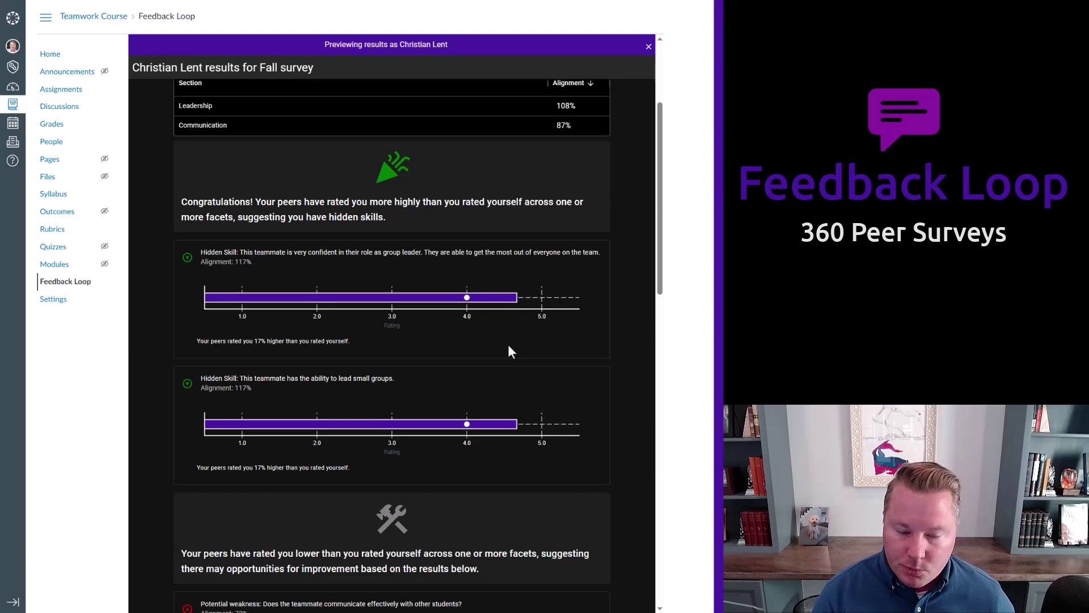
{"action": "scroll", "coordinate": [516, 345], "scroll_direction": "down", "scroll_amount": 6}
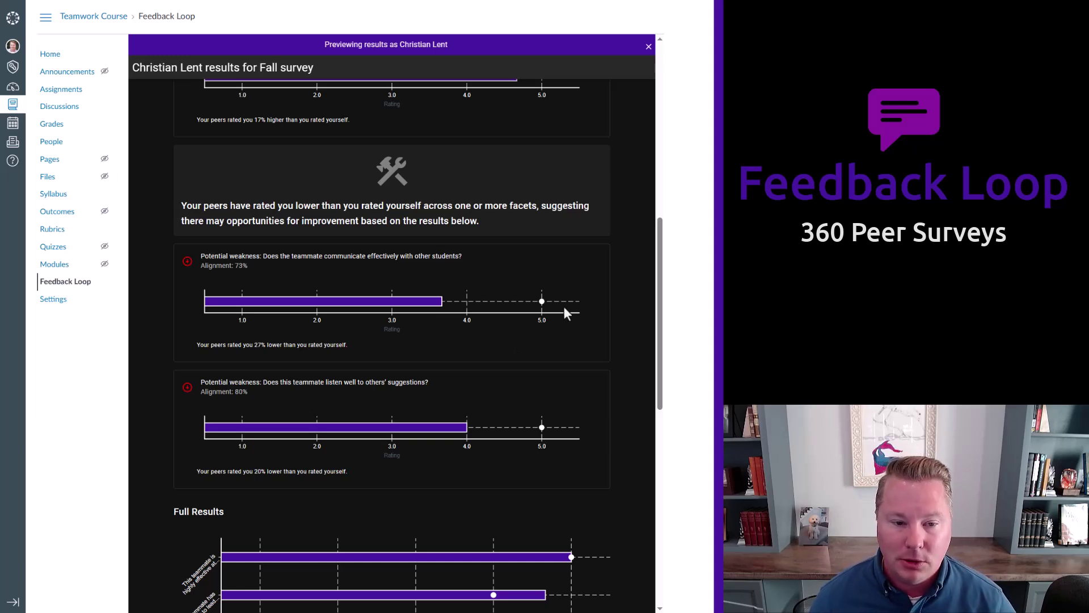
{"action": "left_click_drag", "start_coordinate": [502, 229], "coordinate": [214, 205]}
{"action": "left_click", "coordinate": [242, 207]}
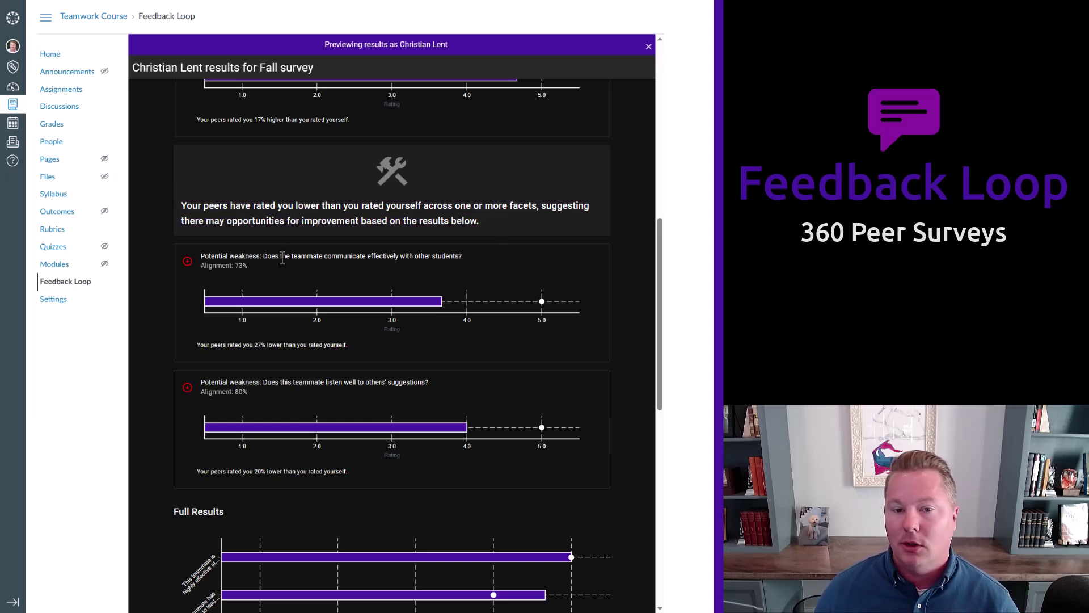
{"action": "scroll", "coordinate": [282, 259], "scroll_direction": "down", "scroll_amount": 10}
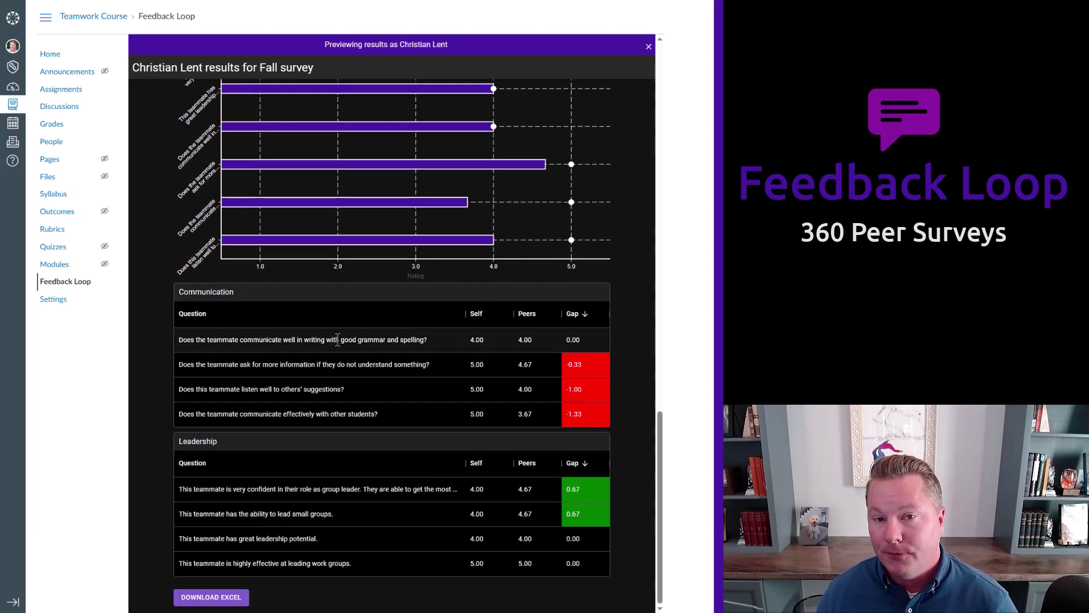
{"action": "left_click_drag", "start_coordinate": [660, 434], "coordinate": [624, 66]}
{"action": "scroll", "coordinate": [627, 71], "scroll_direction": "up", "scroll_amount": 1}
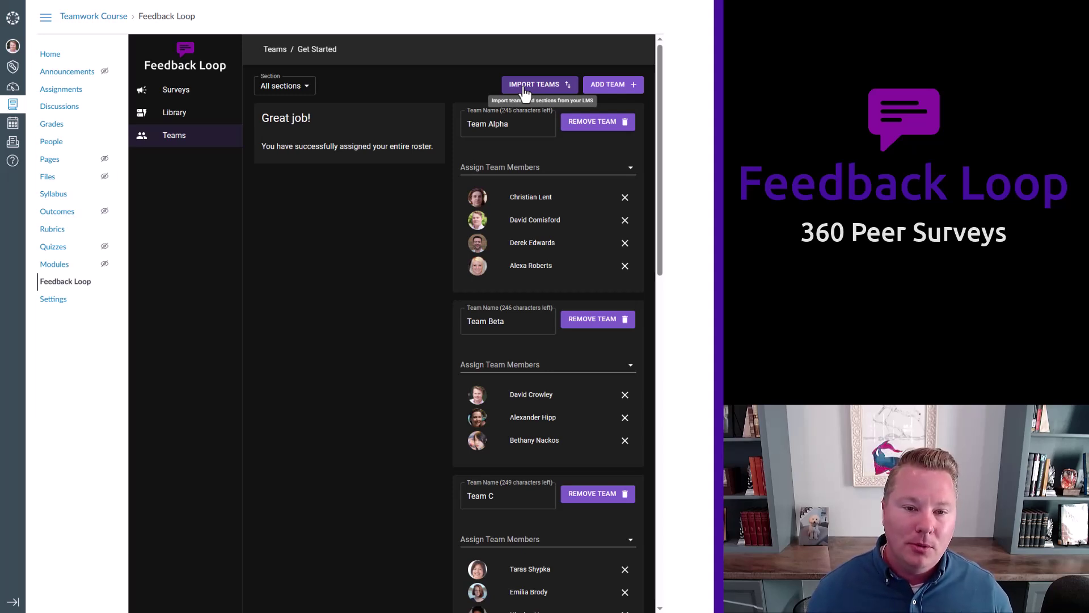
Start the LMS team and section import, review the team list, then go to the template Library.
{"action": "left_click", "coordinate": [524, 86]}
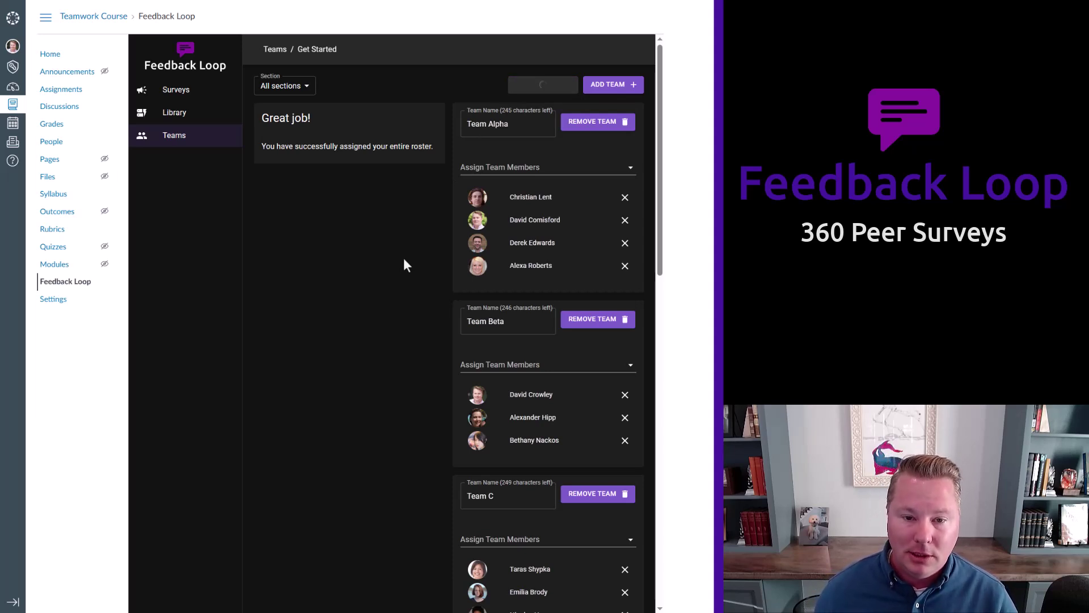
{"action": "scroll", "coordinate": [542, 238], "scroll_direction": "down", "scroll_amount": 6}
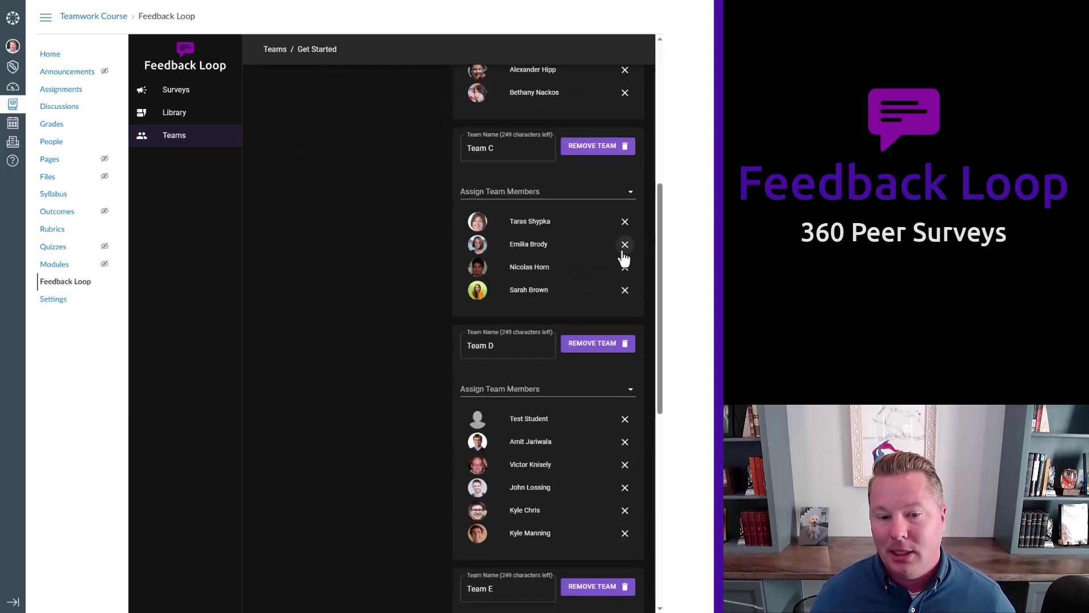
{"action": "scroll", "coordinate": [622, 253], "scroll_direction": "down", "scroll_amount": 5}
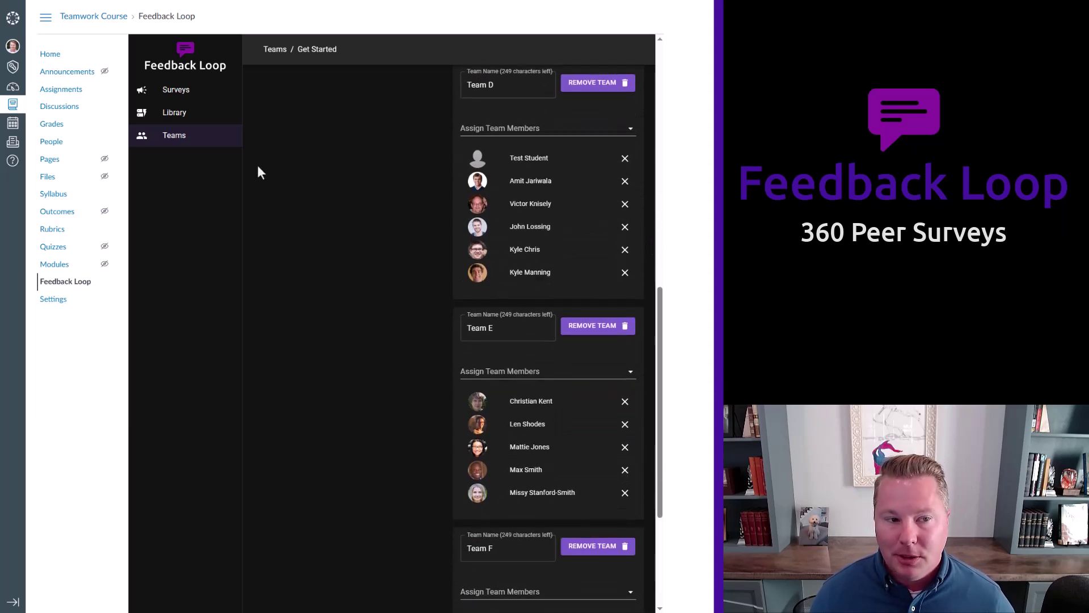
{"action": "left_click", "coordinate": [183, 113]}
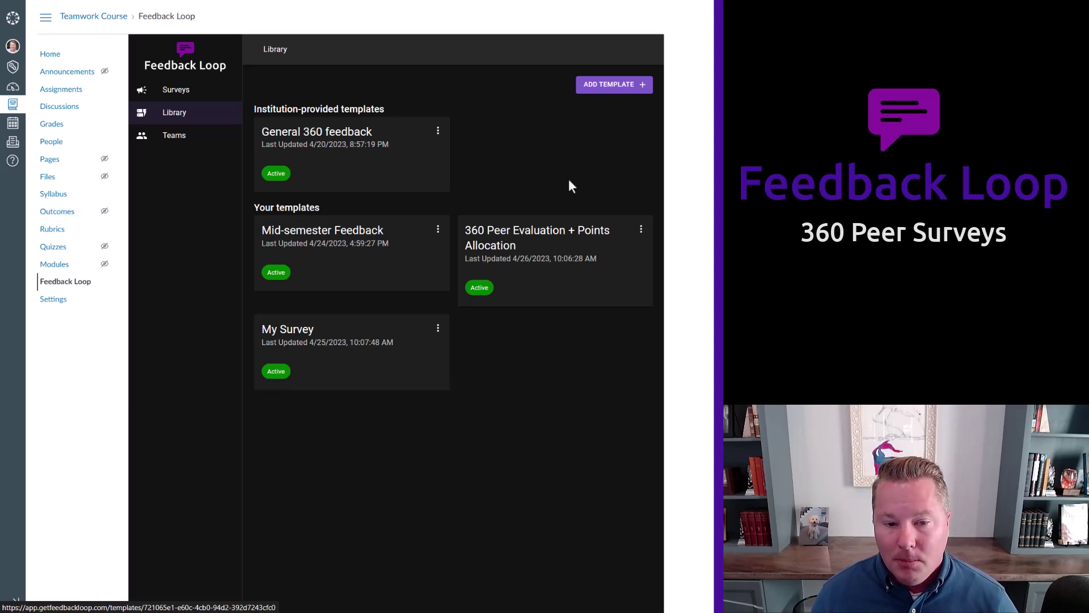
Open the 360 Peer Evaluation + Points Allocation template and review its Leadership, Competency and Teamwork questions.
{"action": "left_click", "coordinate": [510, 234]}
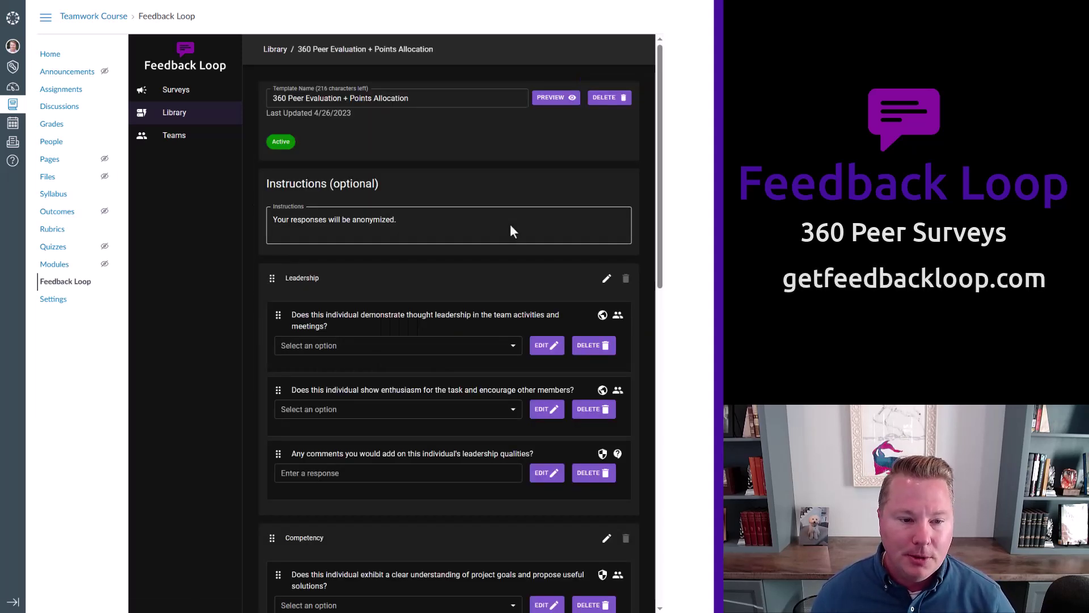
{"action": "scroll", "coordinate": [511, 227], "scroll_direction": "down", "scroll_amount": 2}
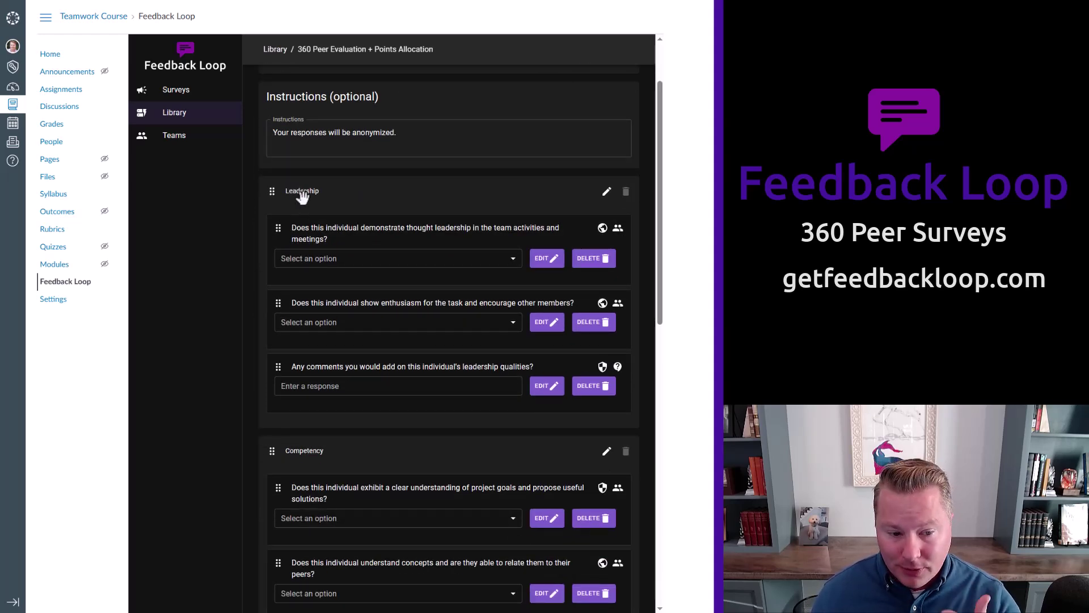
{"action": "scroll", "coordinate": [302, 196], "scroll_direction": "down", "scroll_amount": 10}
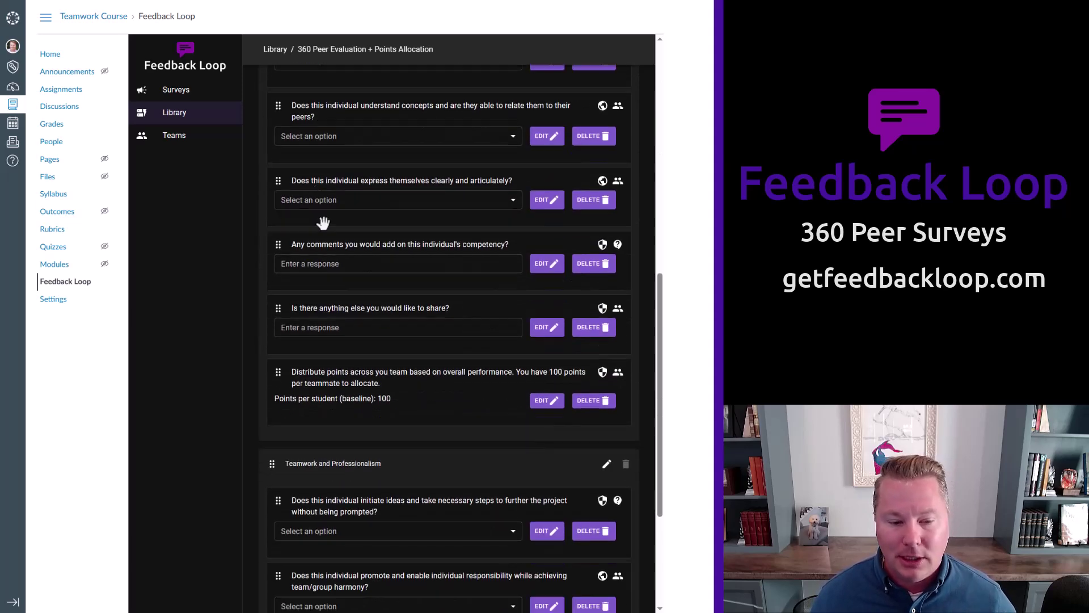
{"action": "scroll", "coordinate": [334, 244], "scroll_direction": "down", "scroll_amount": 3}
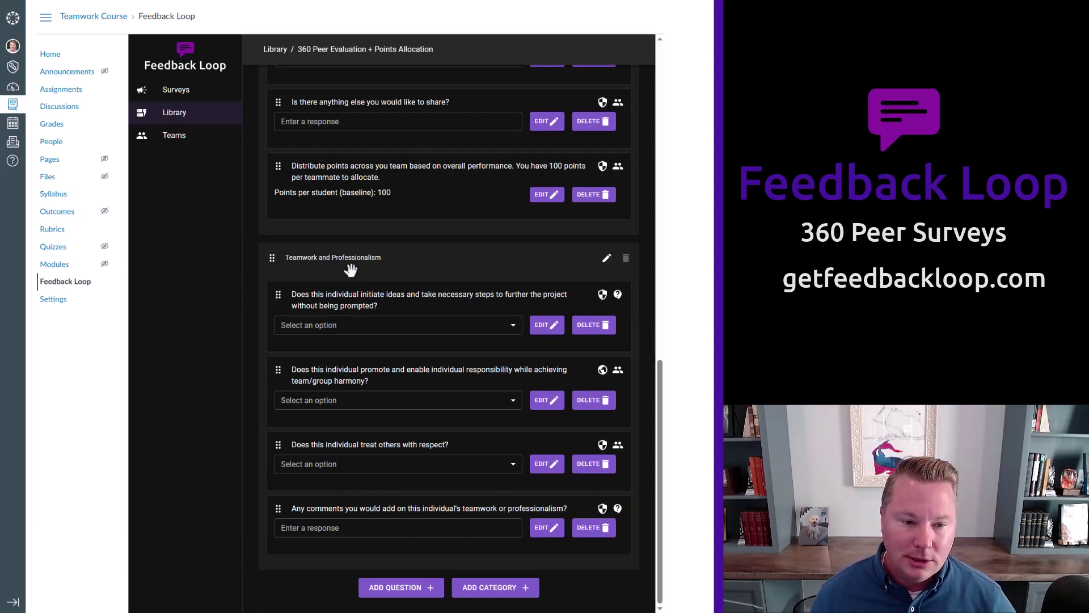
{"action": "scroll", "coordinate": [351, 270], "scroll_direction": "up", "scroll_amount": 2}
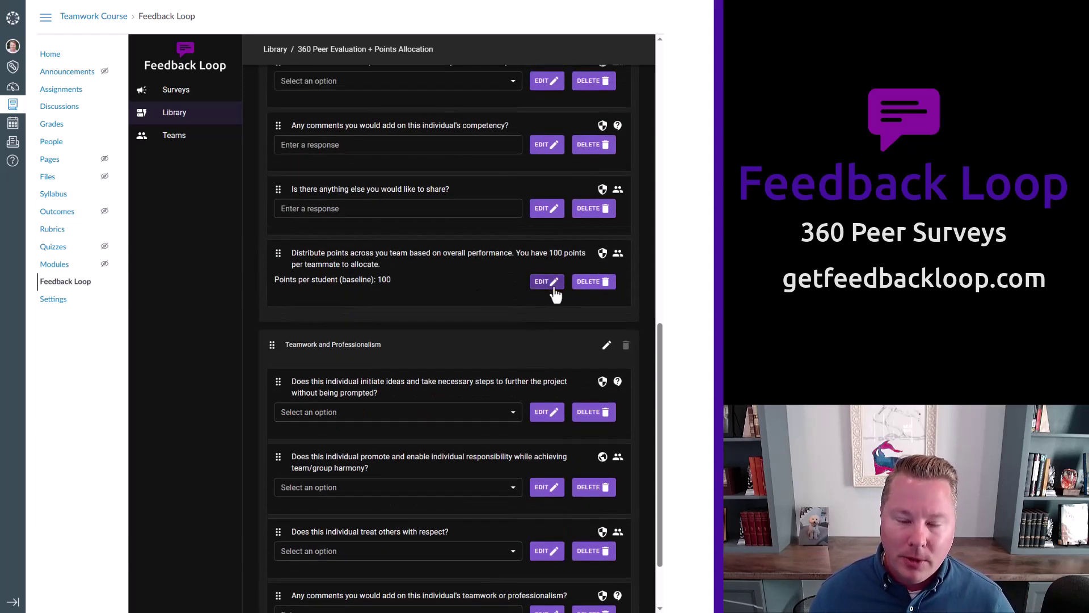
Inspect the points-allocation question: 100 Points per Student and Minimum Variance 10.
{"action": "left_click", "coordinate": [548, 282]}
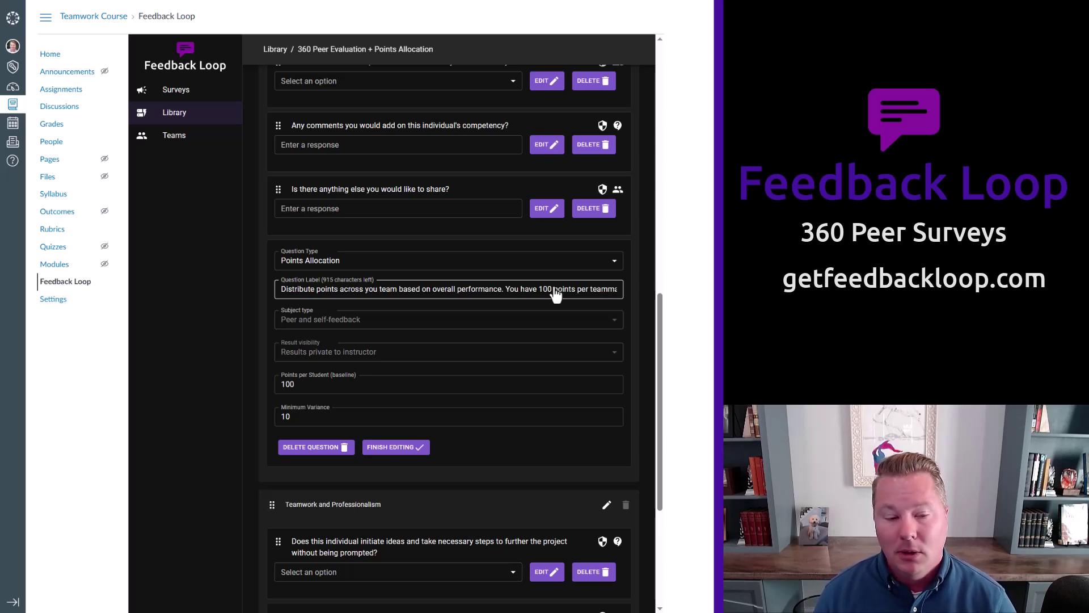
{"action": "double_click", "coordinate": [417, 391]}
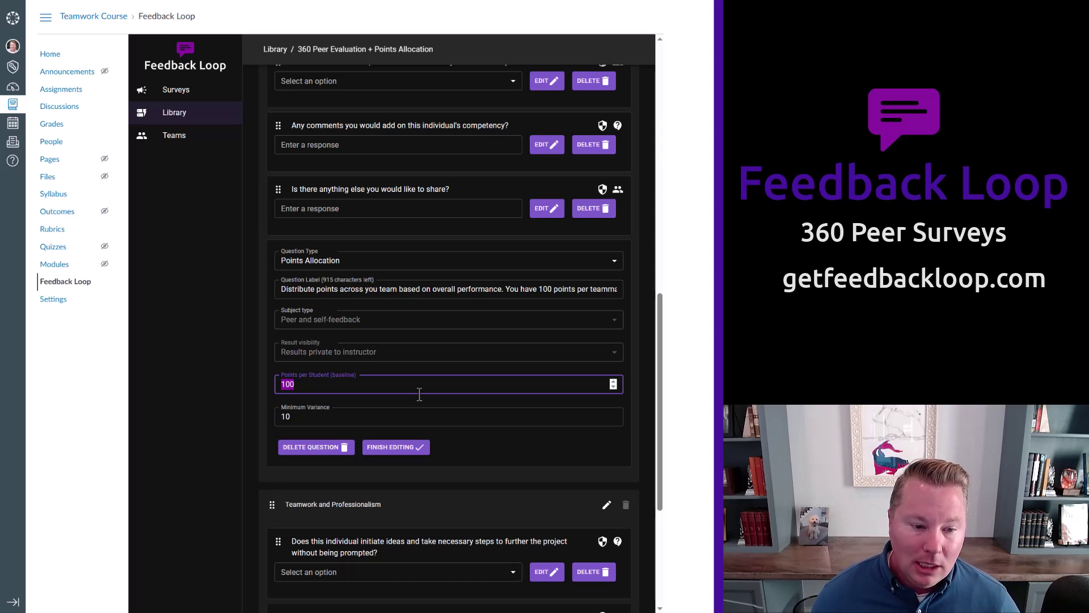
{"action": "left_click", "coordinate": [383, 422]}
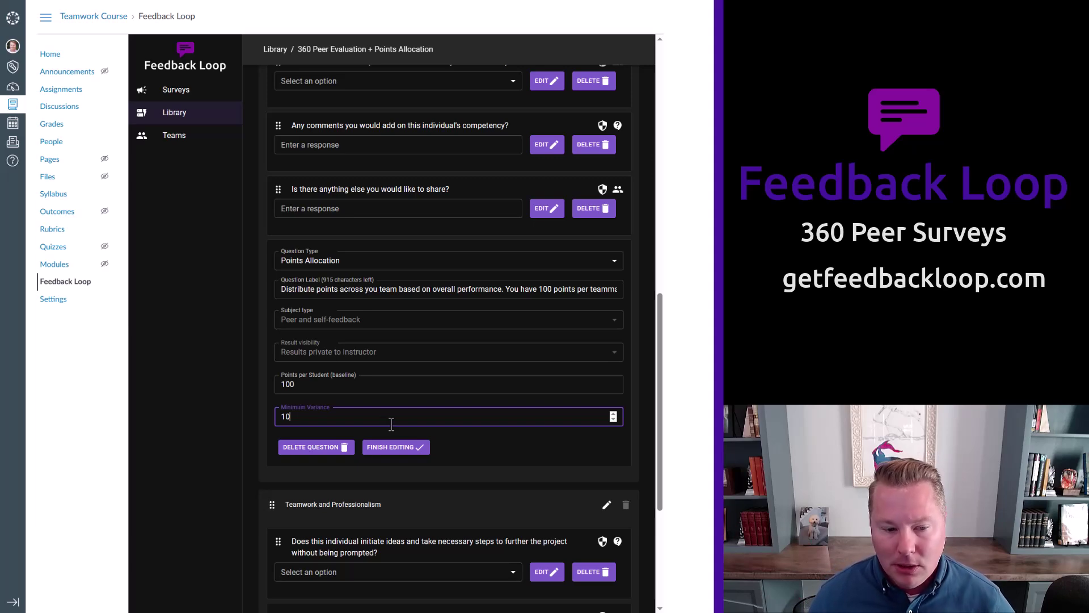
{"action": "scroll", "coordinate": [392, 424], "scroll_direction": "up", "scroll_amount": 15}
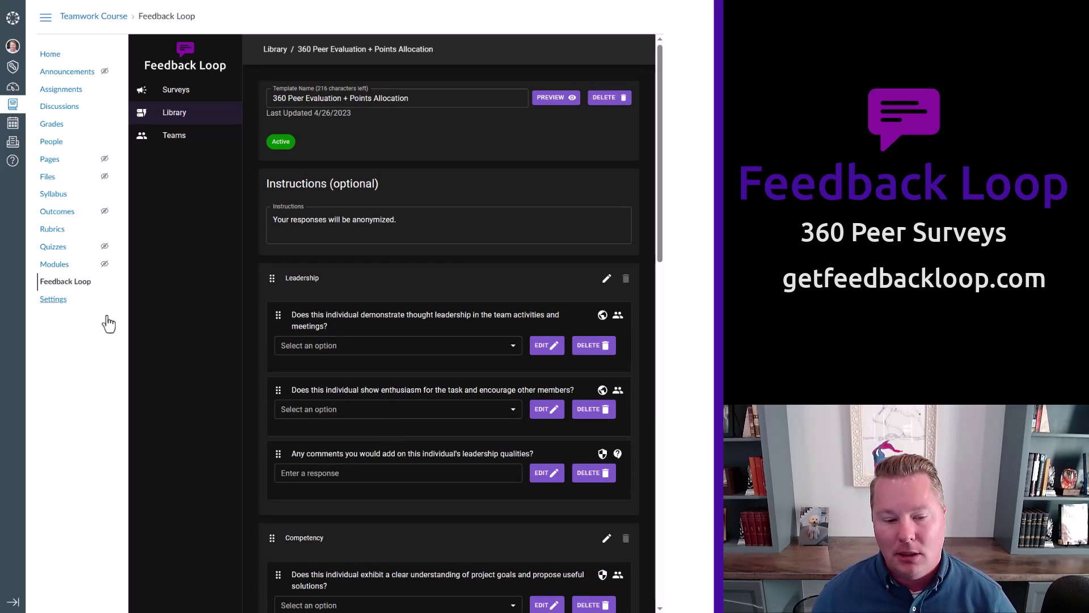
Check the first Leadership question's settings, keeping Peer and self-feedback and anonymized results releasable to students.
{"action": "left_click", "coordinate": [549, 345]}
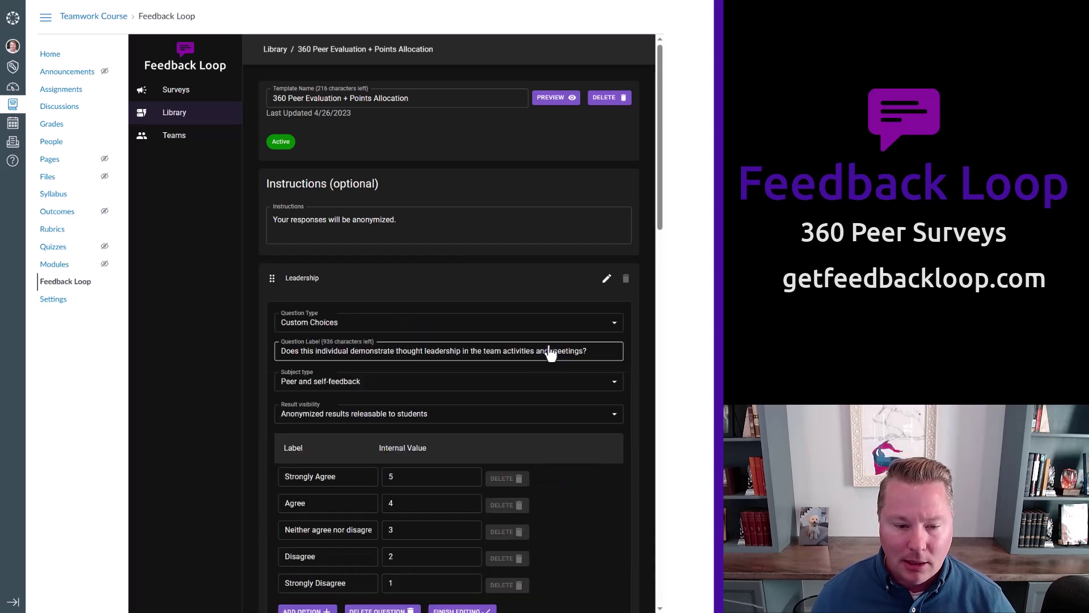
{"action": "scroll", "coordinate": [503, 397], "scroll_direction": "down", "scroll_amount": 2}
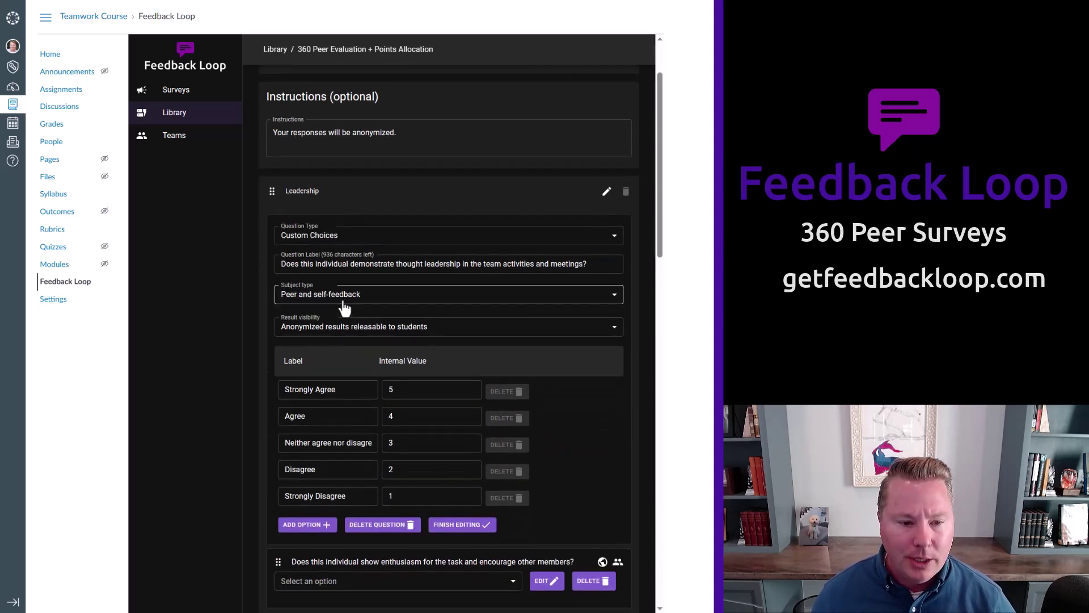
{"action": "left_click", "coordinate": [343, 299]}
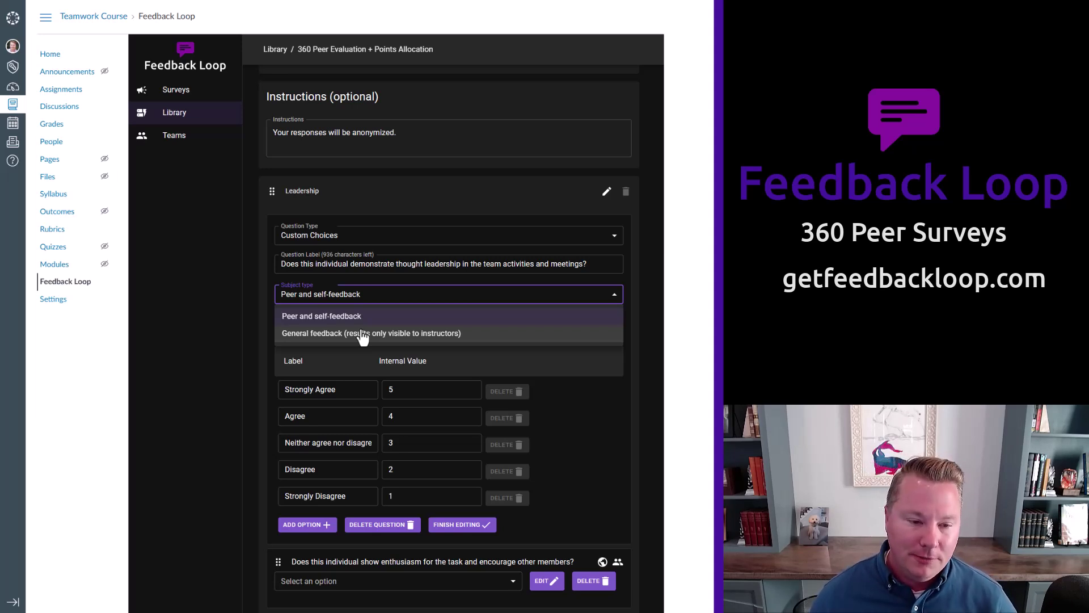
{"action": "left_click", "coordinate": [285, 316]}
{"action": "left_click", "coordinate": [309, 328]}
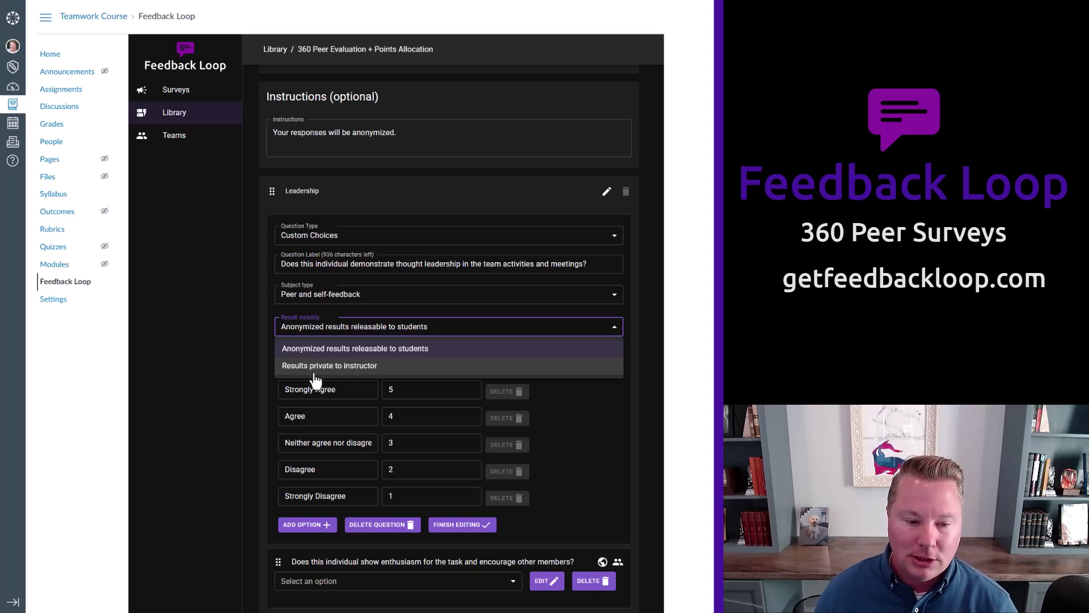
{"action": "left_click", "coordinate": [318, 368]}
{"action": "left_click", "coordinate": [346, 336]}
{"action": "left_click", "coordinate": [356, 346]}
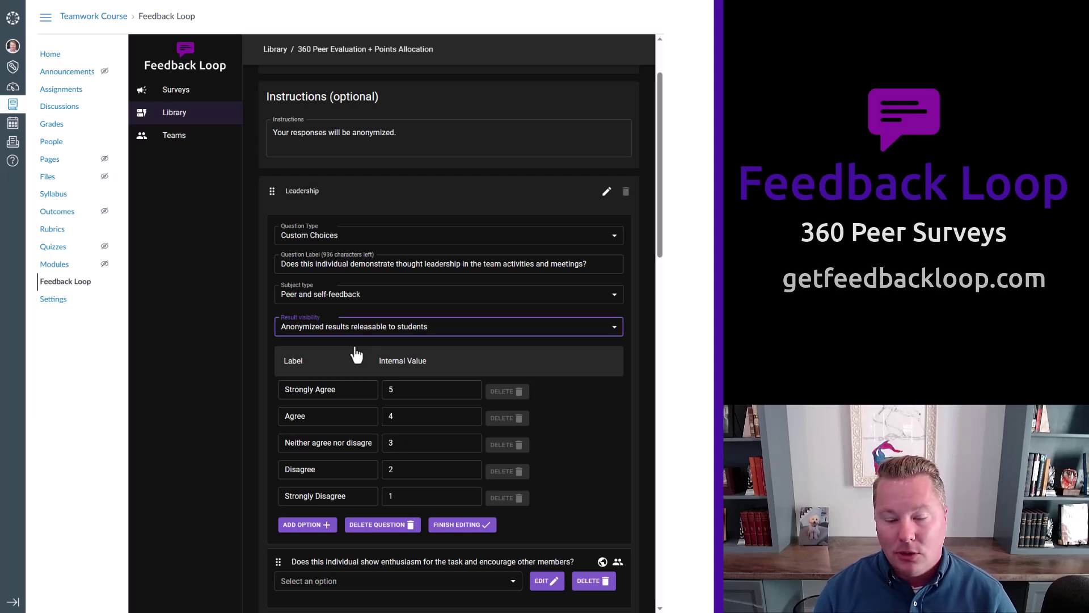
Create a new survey named 'November mid term Survey' based on the 360 Peer Evaluation + Points Allocation template.
{"action": "left_click", "coordinate": [177, 91]}
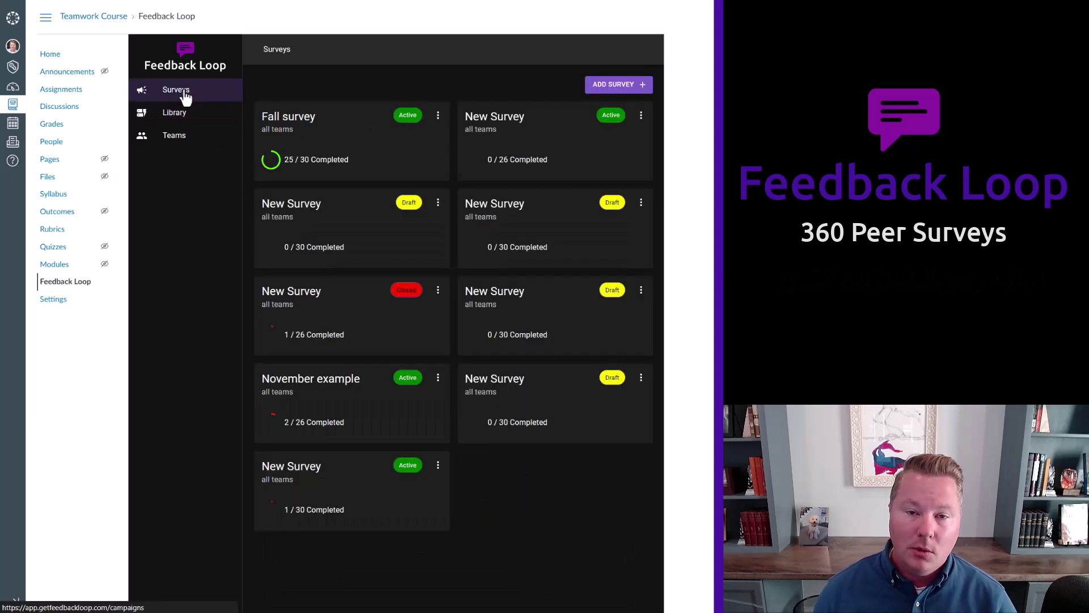
{"action": "left_click", "coordinate": [618, 84]}
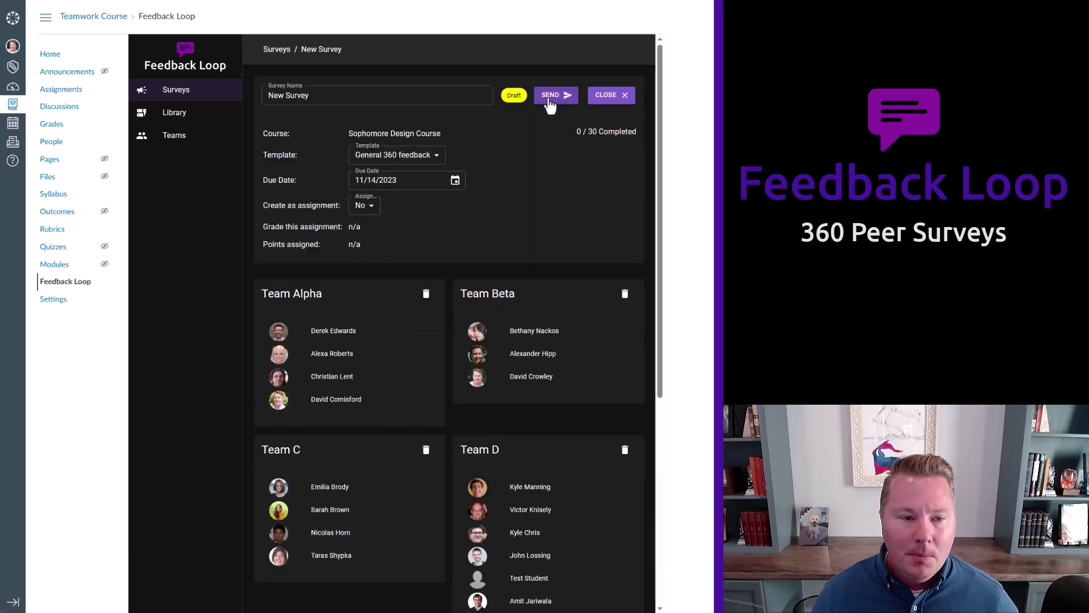
{"action": "triple_click", "coordinate": [452, 98]}
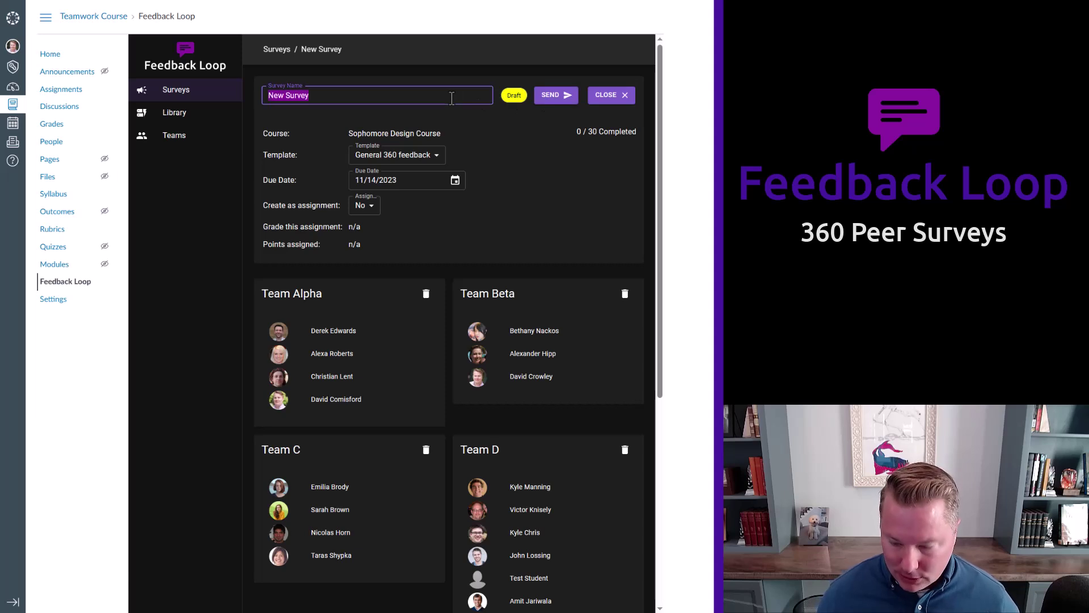
{"action": "type", "text": "Nove"}
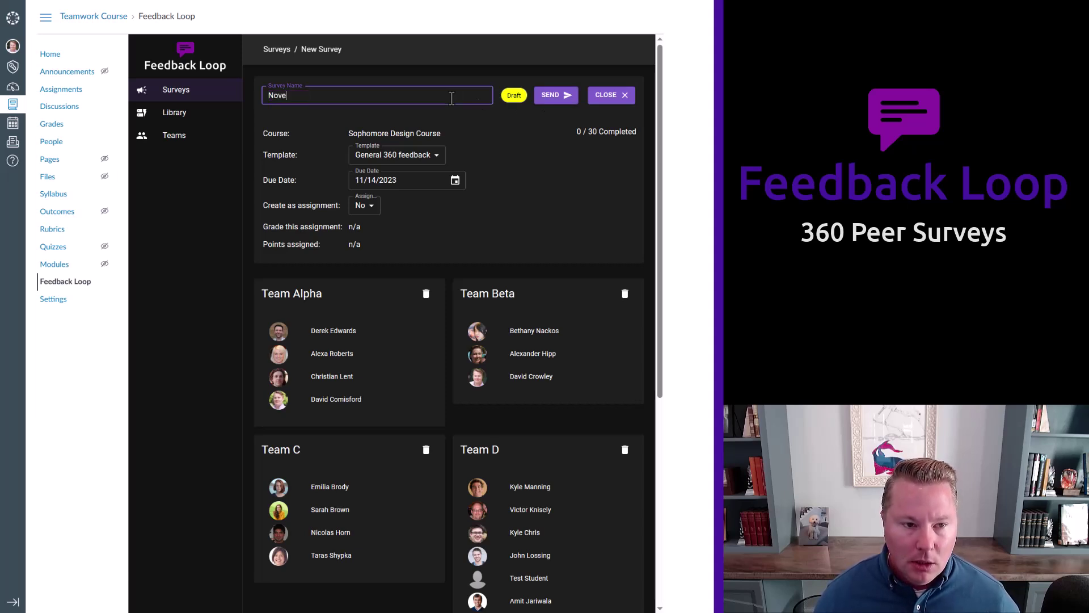
{"action": "type", "text": "mber mid term Survey"}
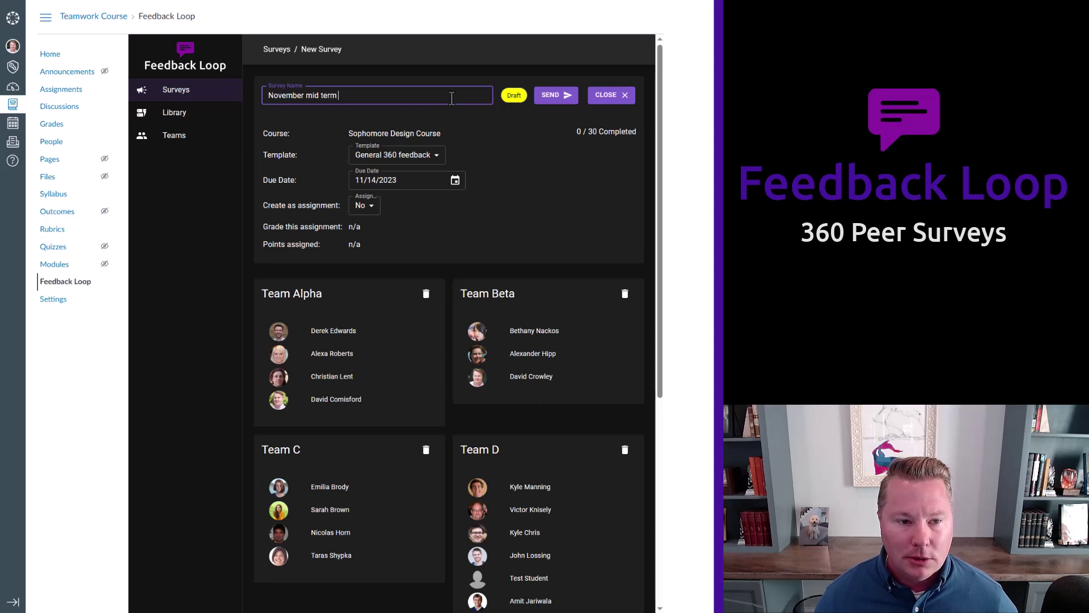
{"action": "left_click", "coordinate": [423, 158]}
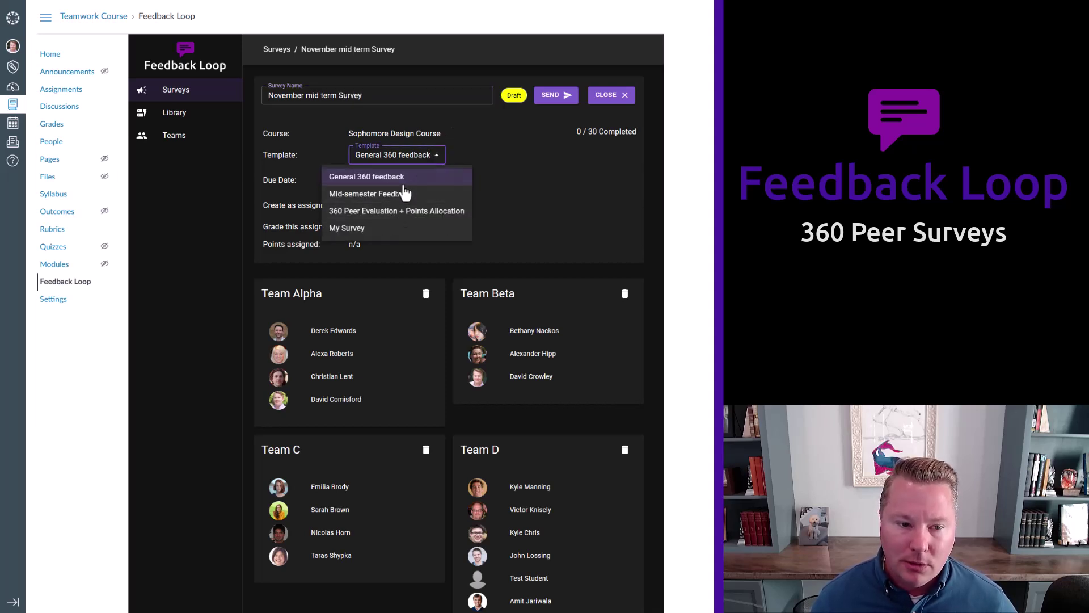
{"action": "left_click", "coordinate": [389, 212]}
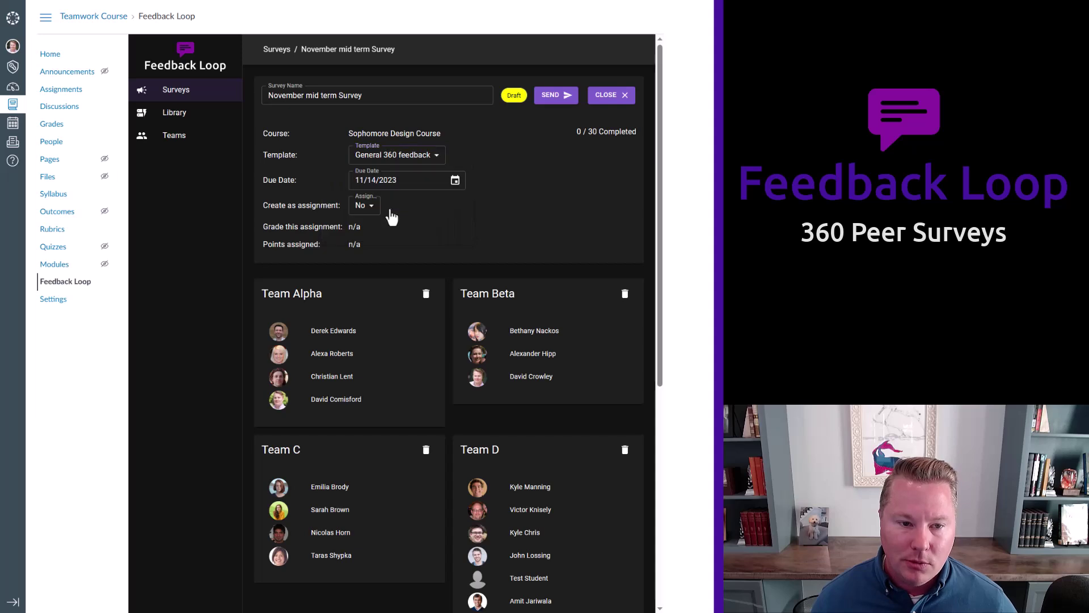
Set due date 11/17/2023, create it as a Canvas assignment graded manually in the LMS, and send it.
{"action": "left_click", "coordinate": [408, 178]}
{"action": "left_click", "coordinate": [431, 278]}
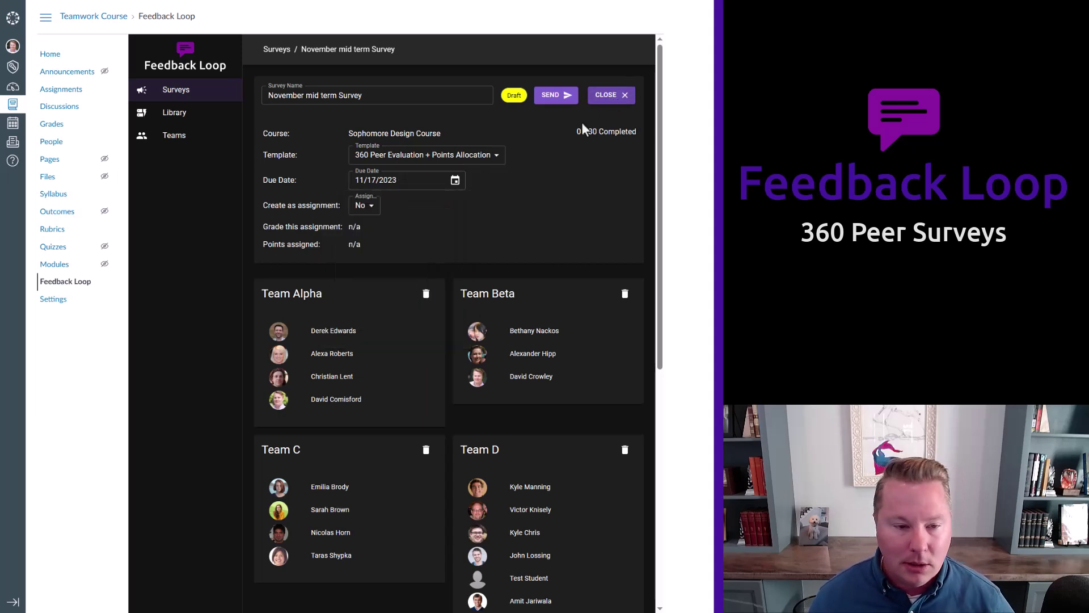
{"action": "left_click", "coordinate": [364, 205]}
{"action": "left_click", "coordinate": [358, 244]}
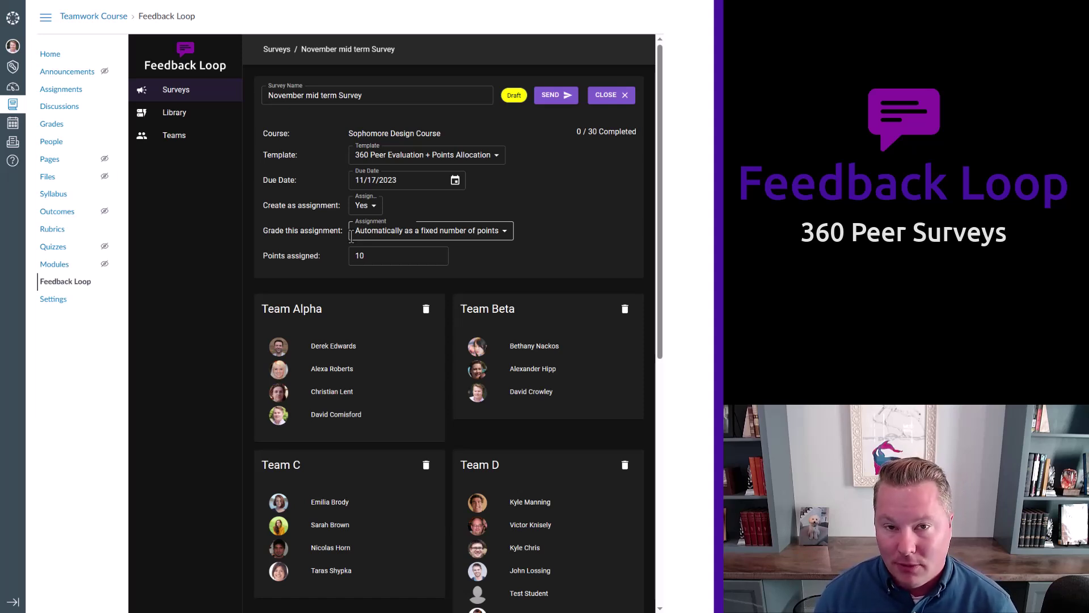
{"action": "left_click", "coordinate": [383, 234]}
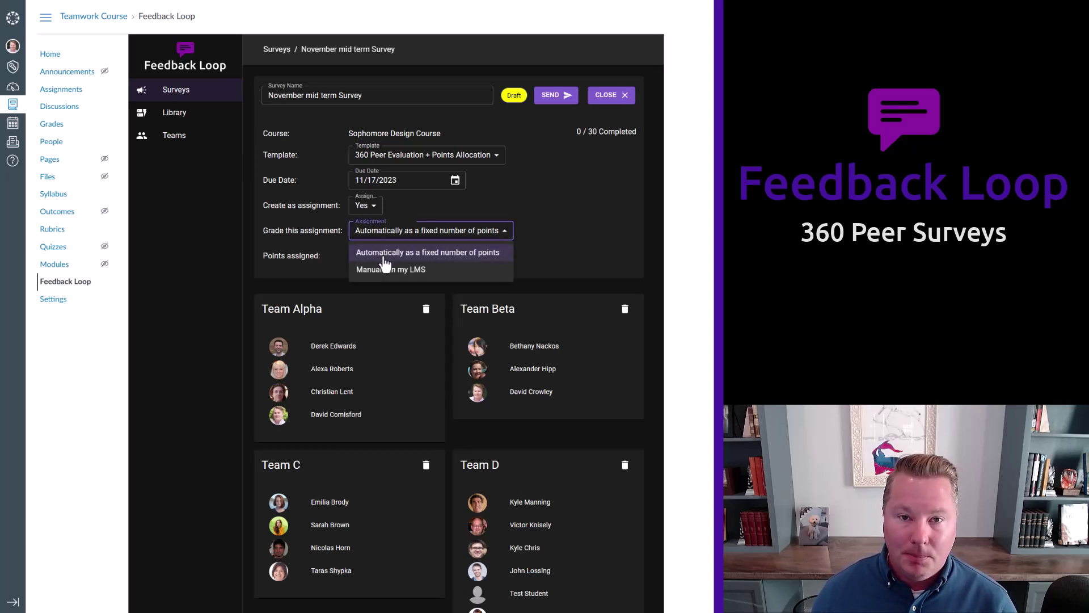
{"action": "left_click", "coordinate": [389, 269]}
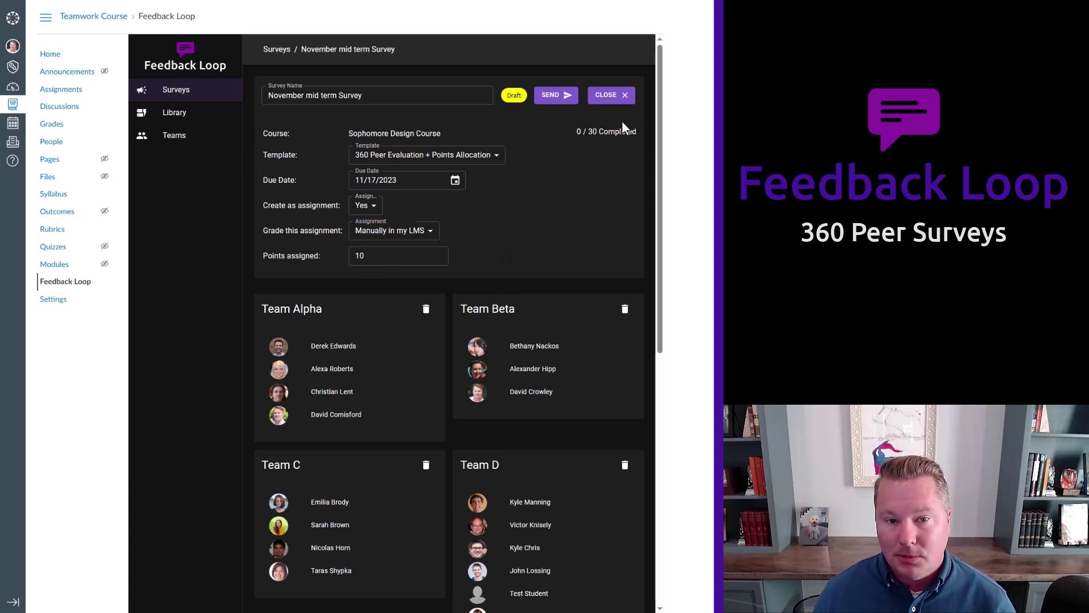
{"action": "left_click", "coordinate": [553, 95]}
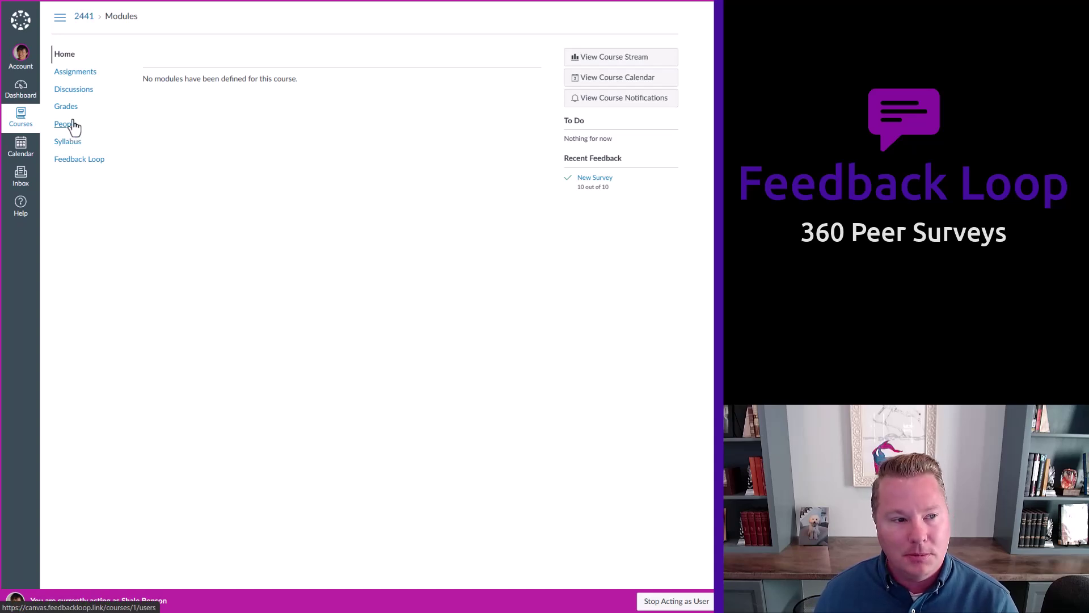
As the student, open the November mid term Survey from the course Assignments list.
{"action": "left_click", "coordinate": [71, 74]}
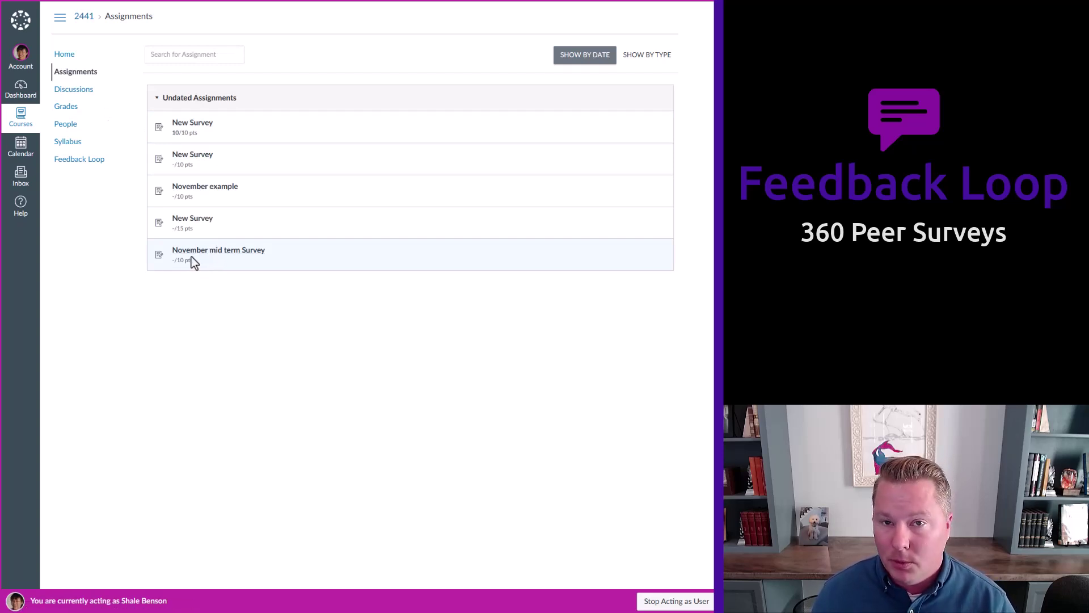
{"action": "left_click", "coordinate": [202, 255]}
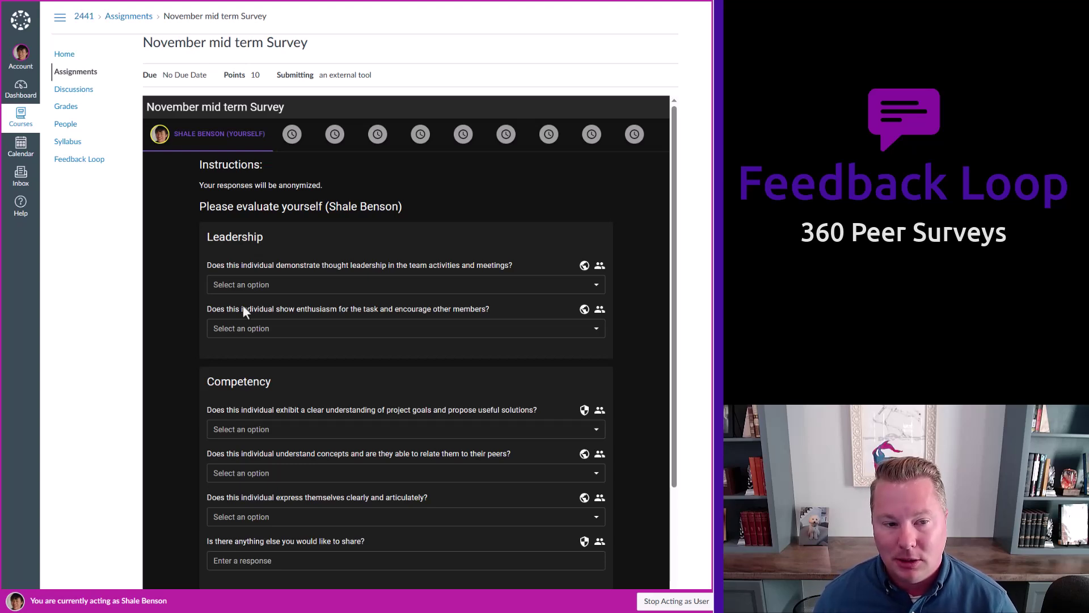
Rate the Leadership self-evaluation questions: Agree, Agree on enthusiasm, Strongly Agree on project goals.
{"action": "left_click", "coordinate": [271, 280]}
{"action": "left_click", "coordinate": [260, 335]}
{"action": "scroll", "coordinate": [259, 334], "scroll_direction": "down", "scroll_amount": 2}
{"action": "scroll", "coordinate": [290, 210], "scroll_direction": "up", "scroll_amount": 2}
{"action": "left_click", "coordinate": [284, 252]}
{"action": "left_click", "coordinate": [282, 296]}
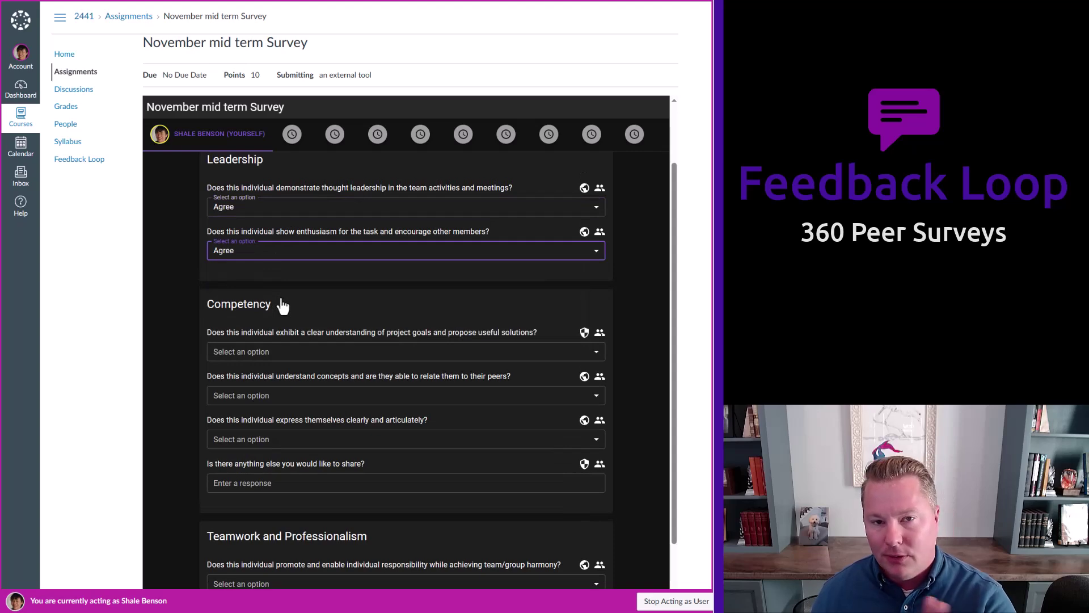
{"action": "left_click", "coordinate": [282, 350]}
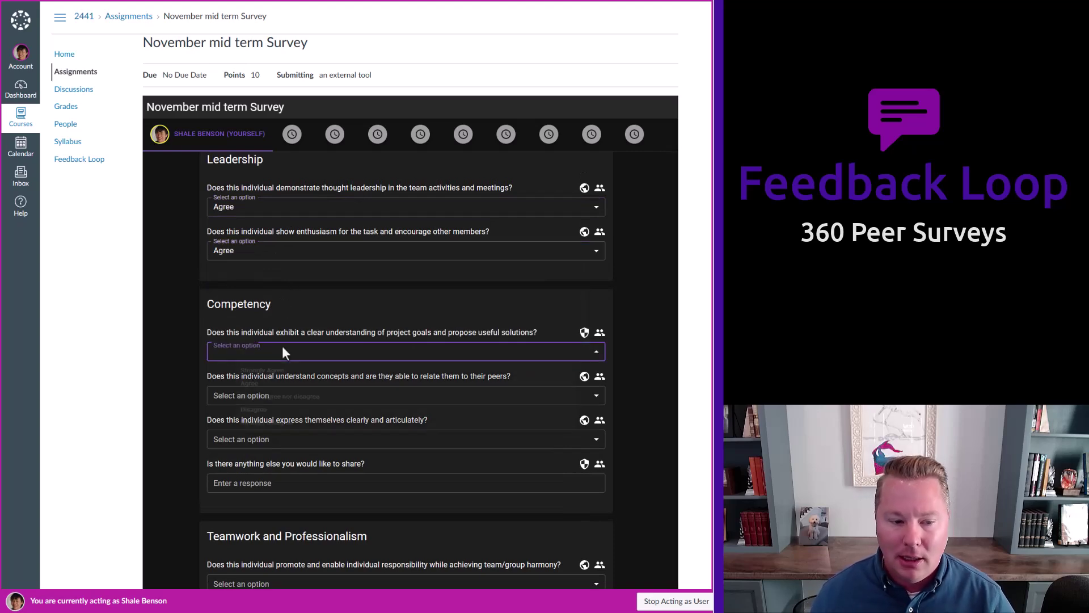
{"action": "left_click", "coordinate": [264, 373]}
Rate the concepts question Strongly Disagree and the clear expression question Strongly Agree.
{"action": "scroll", "coordinate": [261, 381], "scroll_direction": "down", "scroll_amount": 1}
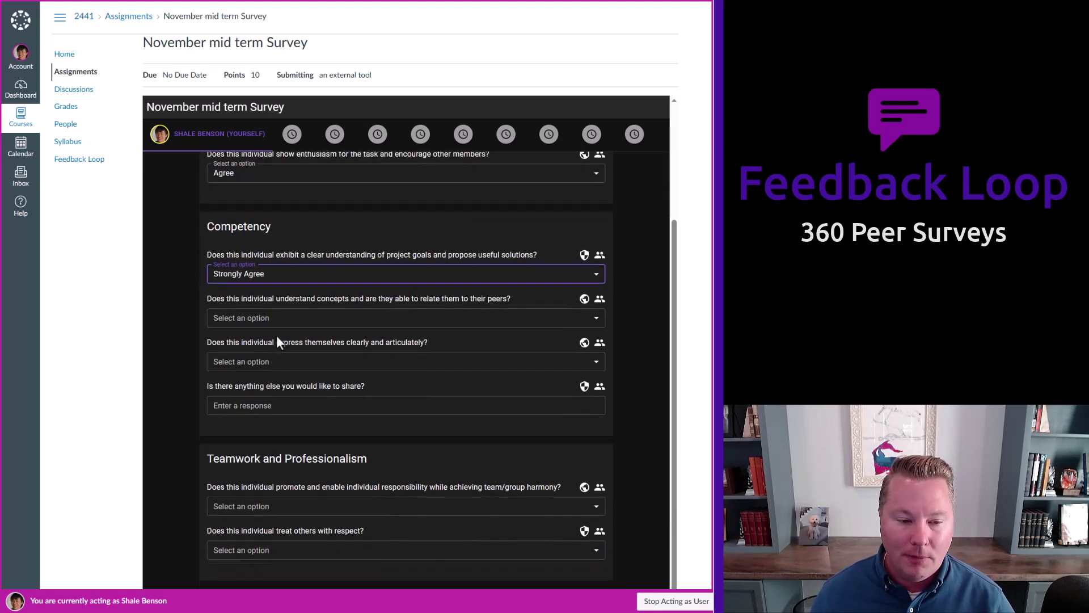
{"action": "left_click", "coordinate": [281, 320]}
{"action": "left_click", "coordinate": [268, 373]}
{"action": "left_click", "coordinate": [281, 361]}
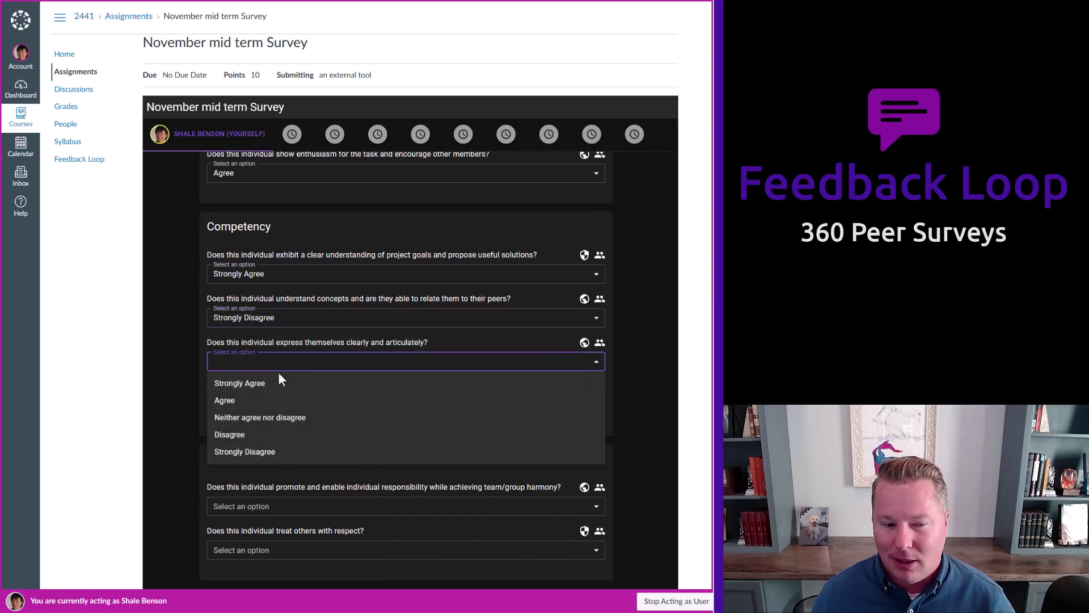
{"action": "left_click", "coordinate": [272, 381]}
Add comment 'No not at this time', rate responsibility Strongly Agree and respect Agree, then continue.
{"action": "left_click", "coordinate": [260, 404]}
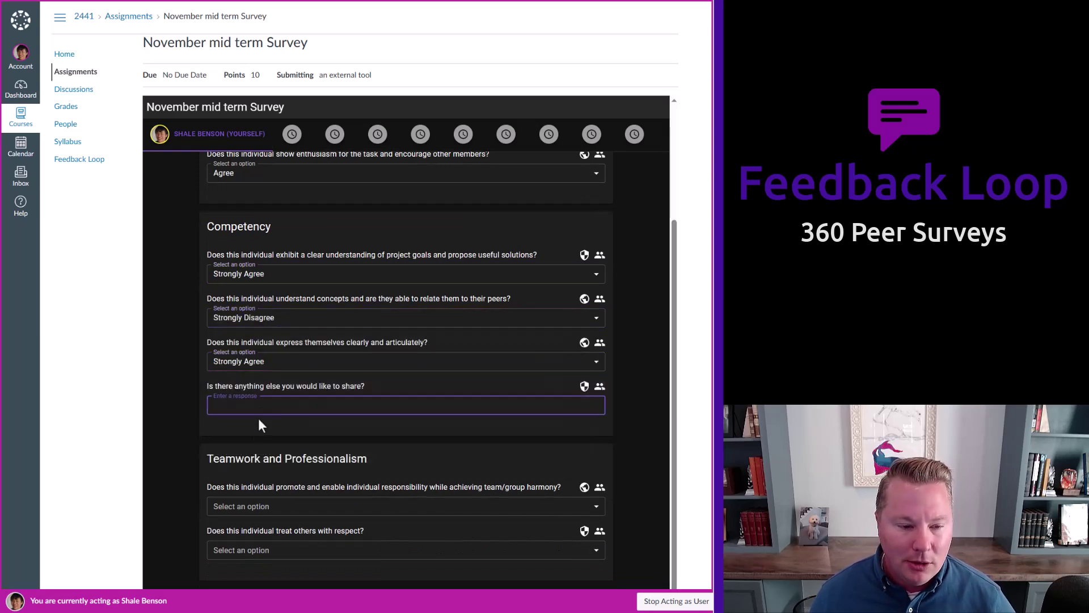
{"action": "type", "text": "No not at this time"}
{"action": "left_click", "coordinate": [275, 506]}
{"action": "left_click", "coordinate": [283, 549]}
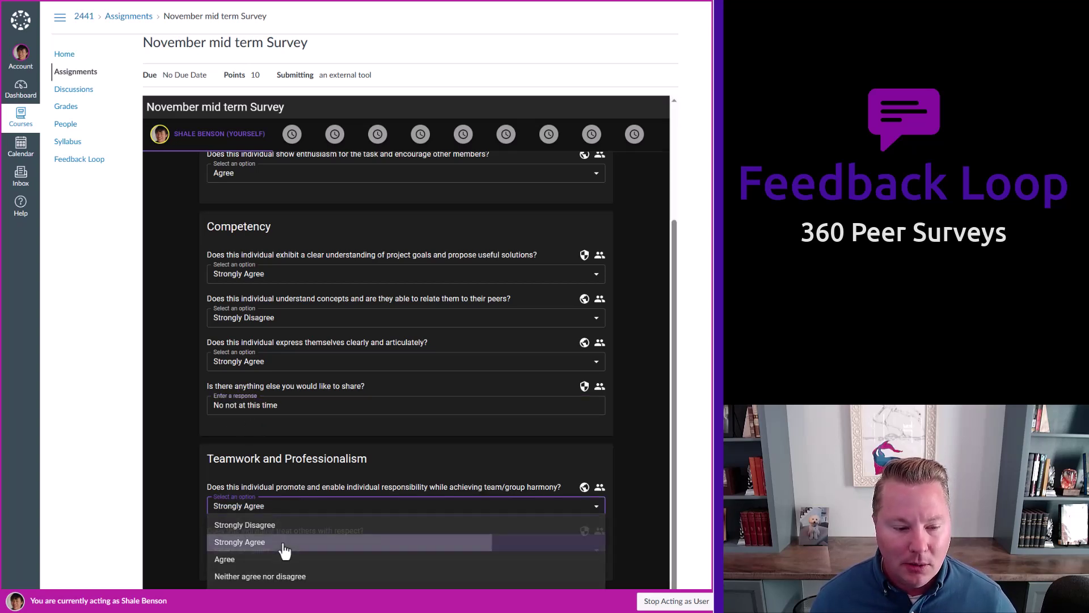
{"action": "left_click", "coordinate": [255, 548]}
{"action": "left_click", "coordinate": [253, 540]}
{"action": "scroll", "coordinate": [302, 484], "scroll_direction": "down", "scroll_amount": 1}
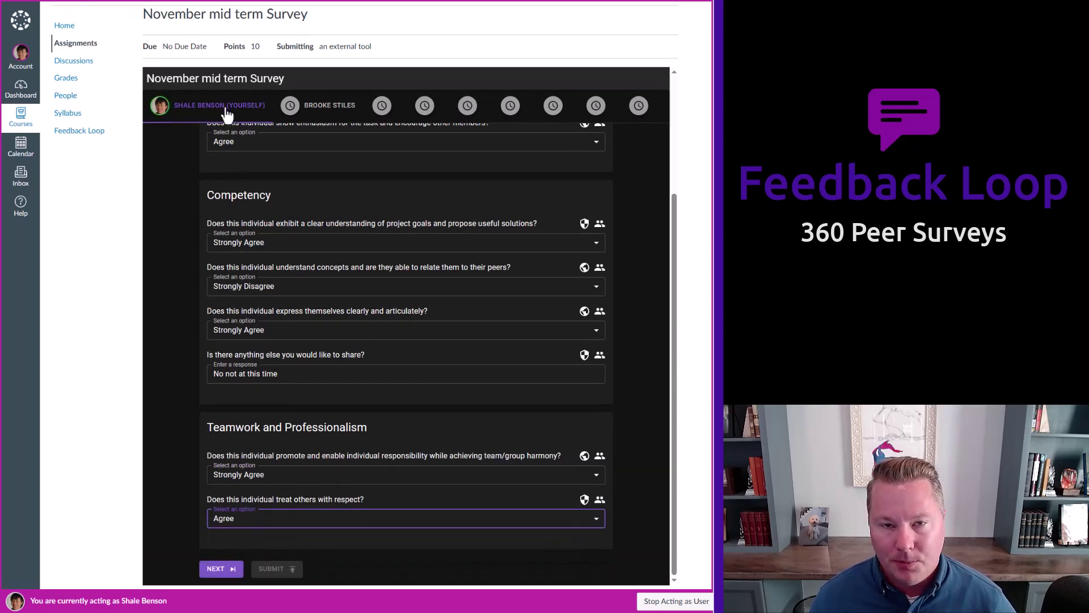
{"action": "left_click", "coordinate": [217, 569]}
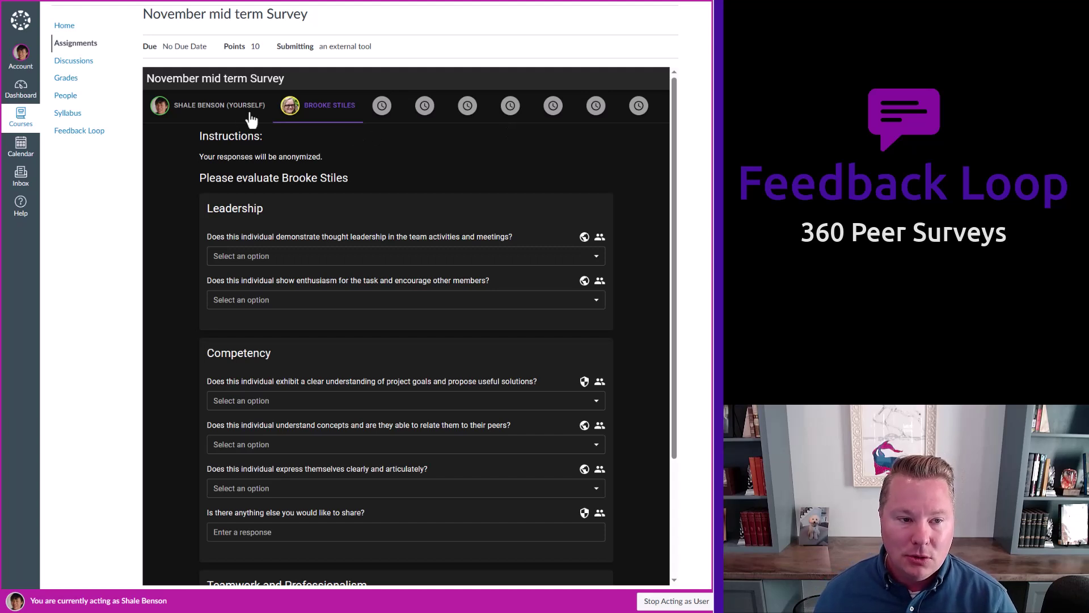
After reviewing the self-evaluation, rate the teammate Agree on the first Leadership question and Disagree on concepts.
{"action": "left_click", "coordinate": [225, 113]}
{"action": "left_click", "coordinate": [302, 112]}
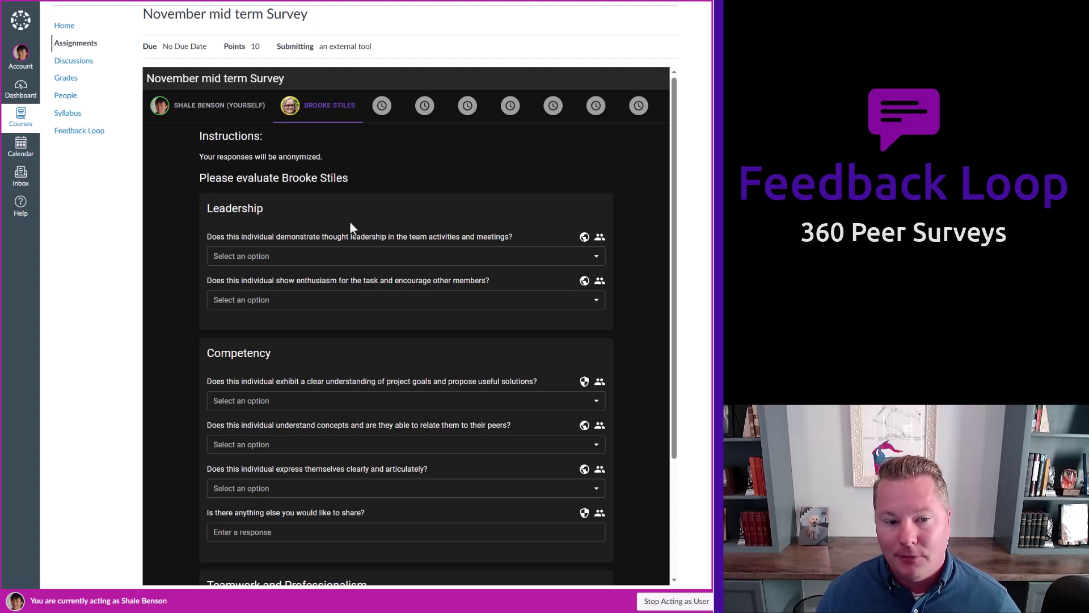
{"action": "left_click", "coordinate": [352, 255]}
{"action": "left_click", "coordinate": [340, 294]}
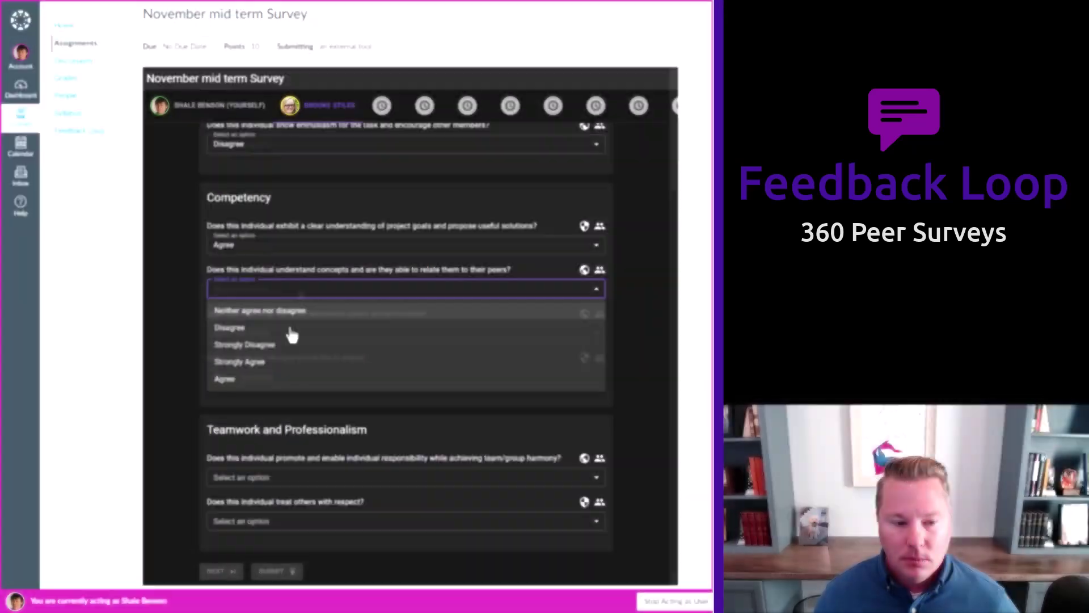
{"action": "left_click", "coordinate": [290, 330]}
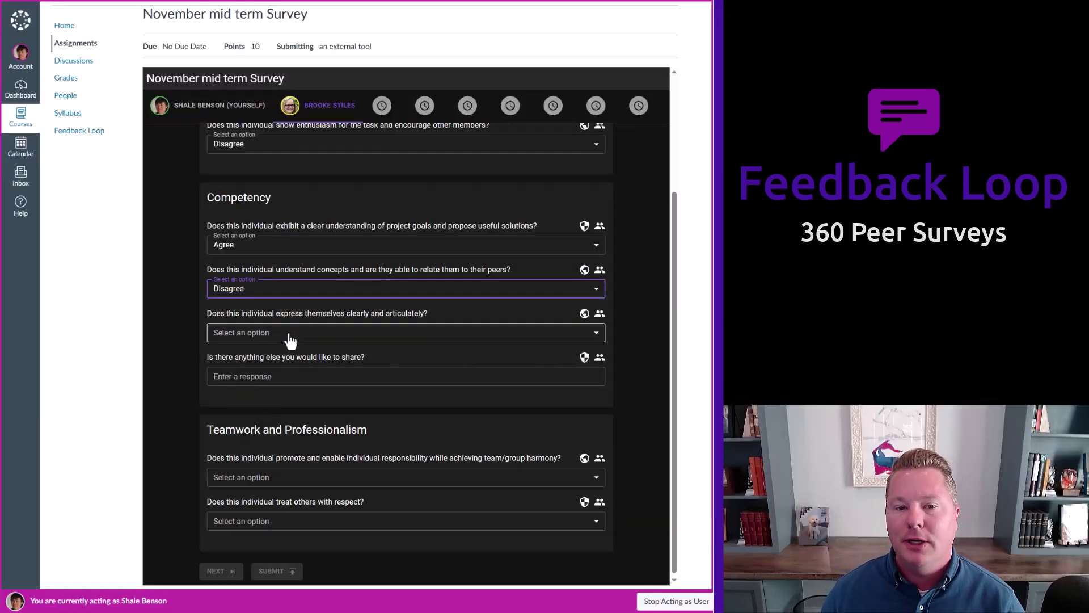